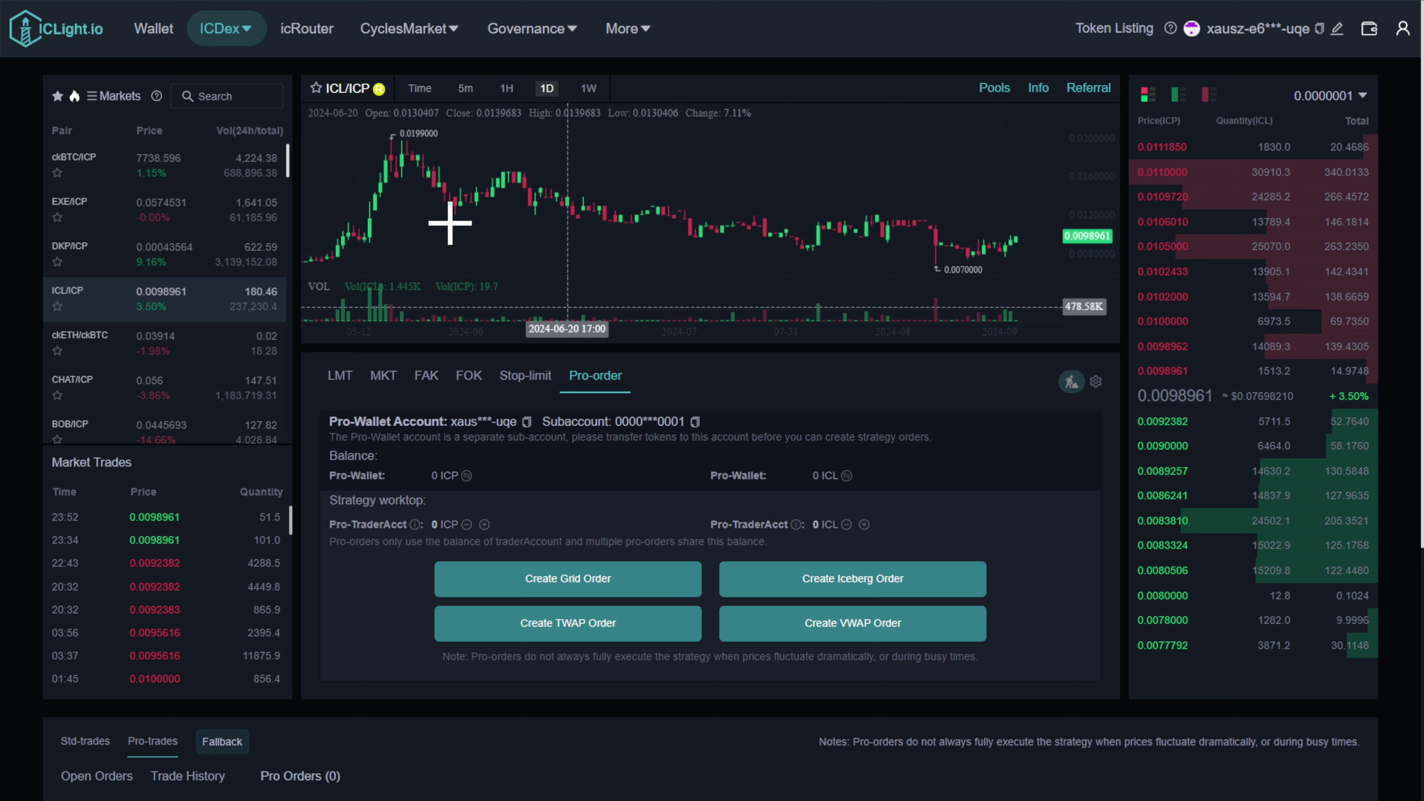
Step: Go to the ICDex public pools list and open the details of ICL Pool-1
mouse_move(245, 35)
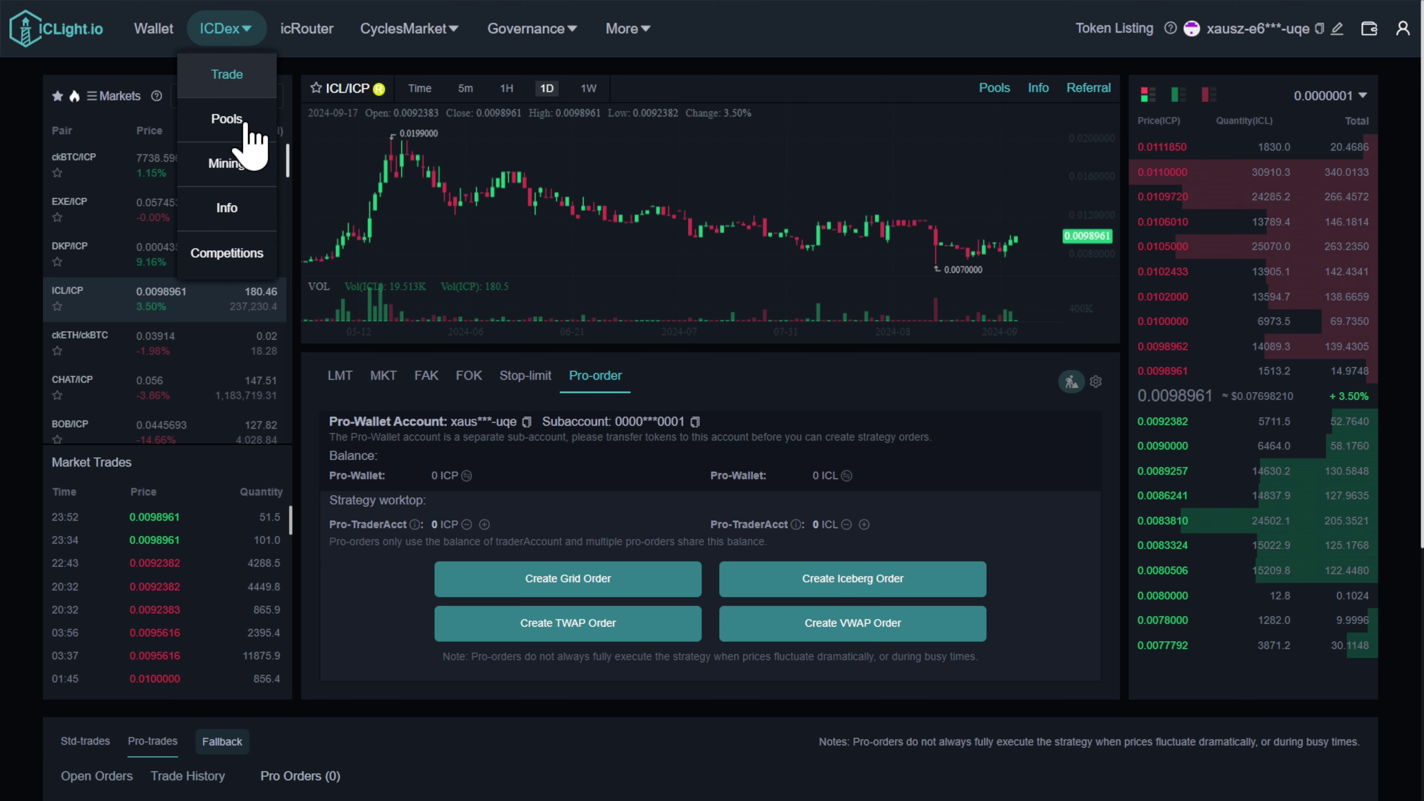
left_click(247, 125)
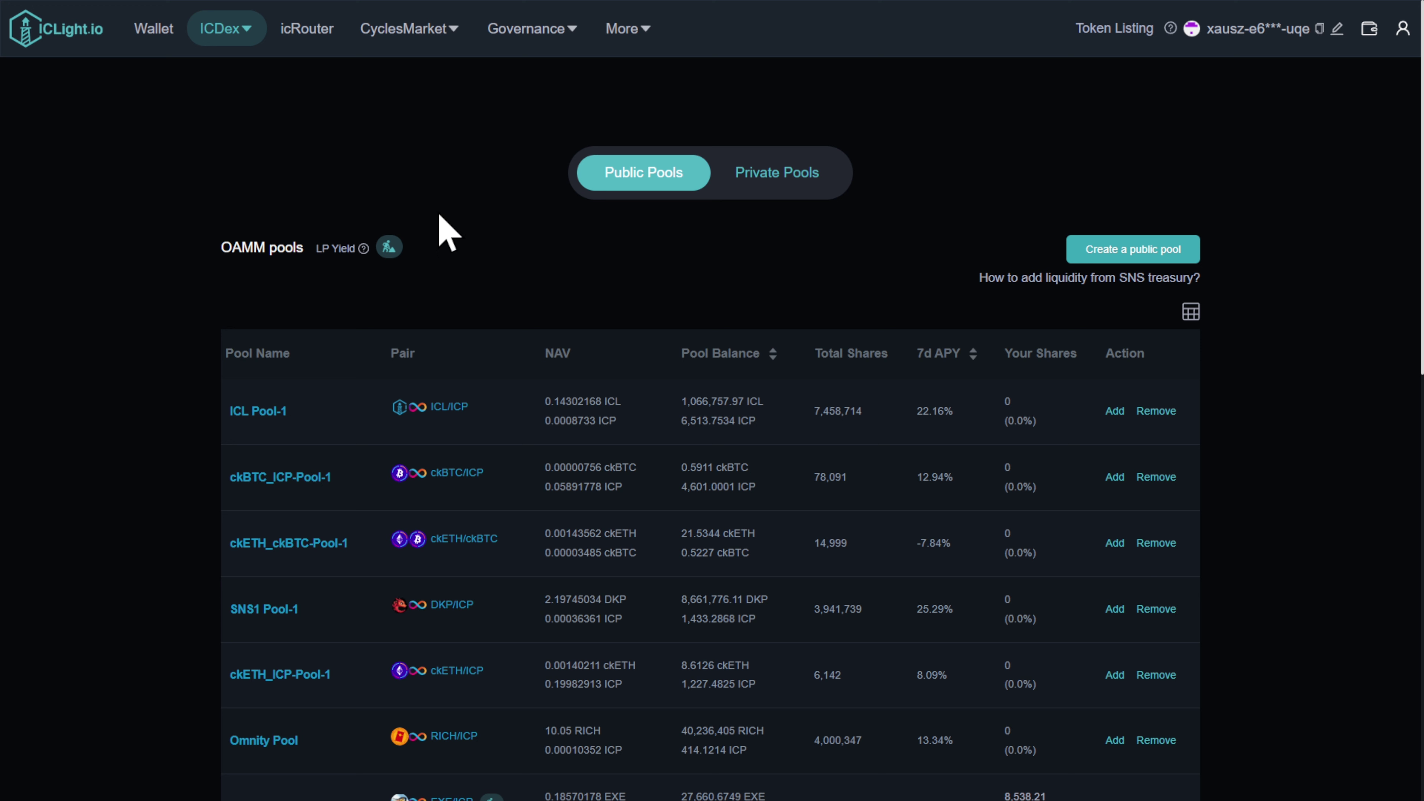
double_click(558, 353)
left_click(604, 337)
double_click(819, 411)
left_click(871, 415)
left_click(267, 411)
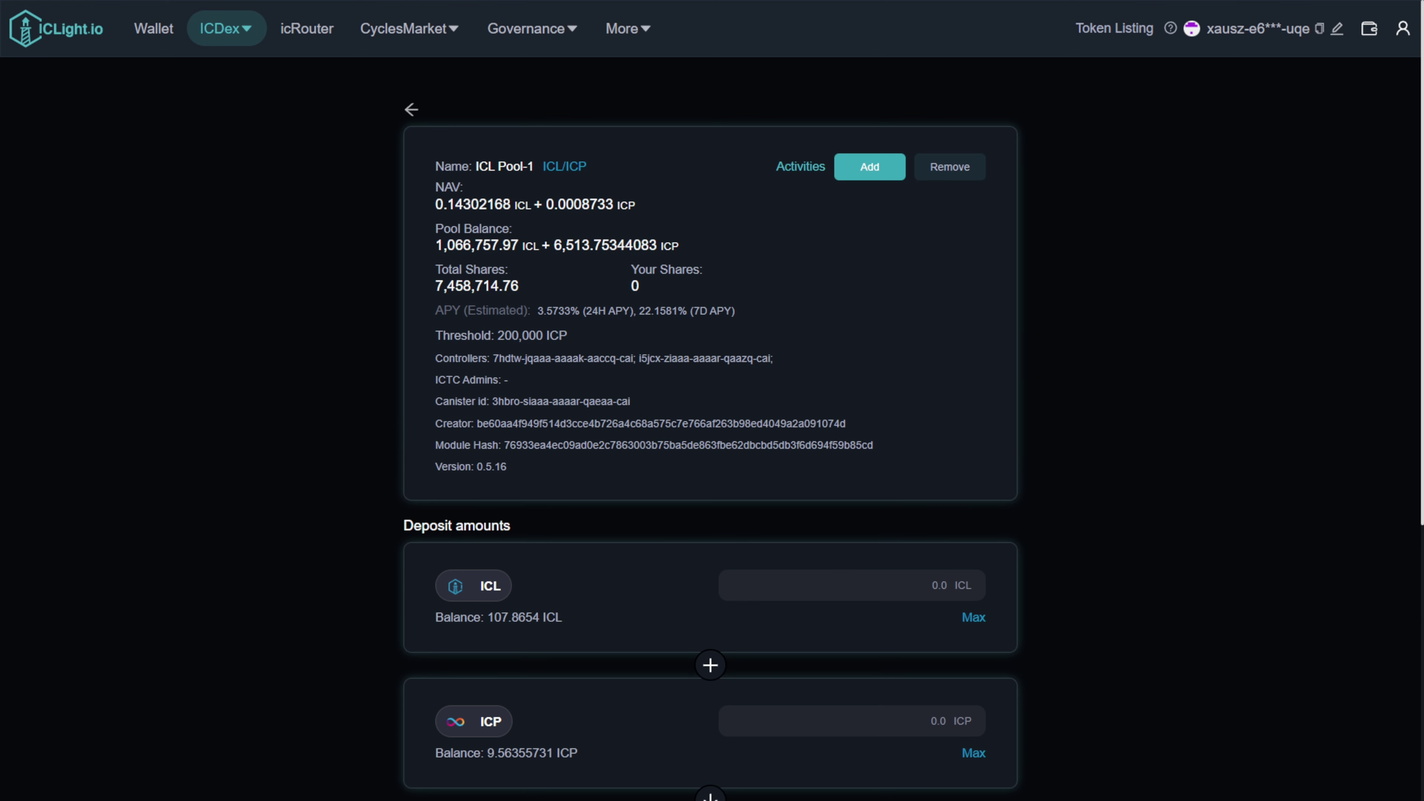
Step: Examine the pool's NAV, balance, total shares and estimated 24-hour and 7-day APY
left_click_drag(436, 184, 577, 285)
left_click(679, 292)
left_click_drag(534, 311, 763, 328)
left_click(764, 327)
left_click_drag(538, 311, 633, 312)
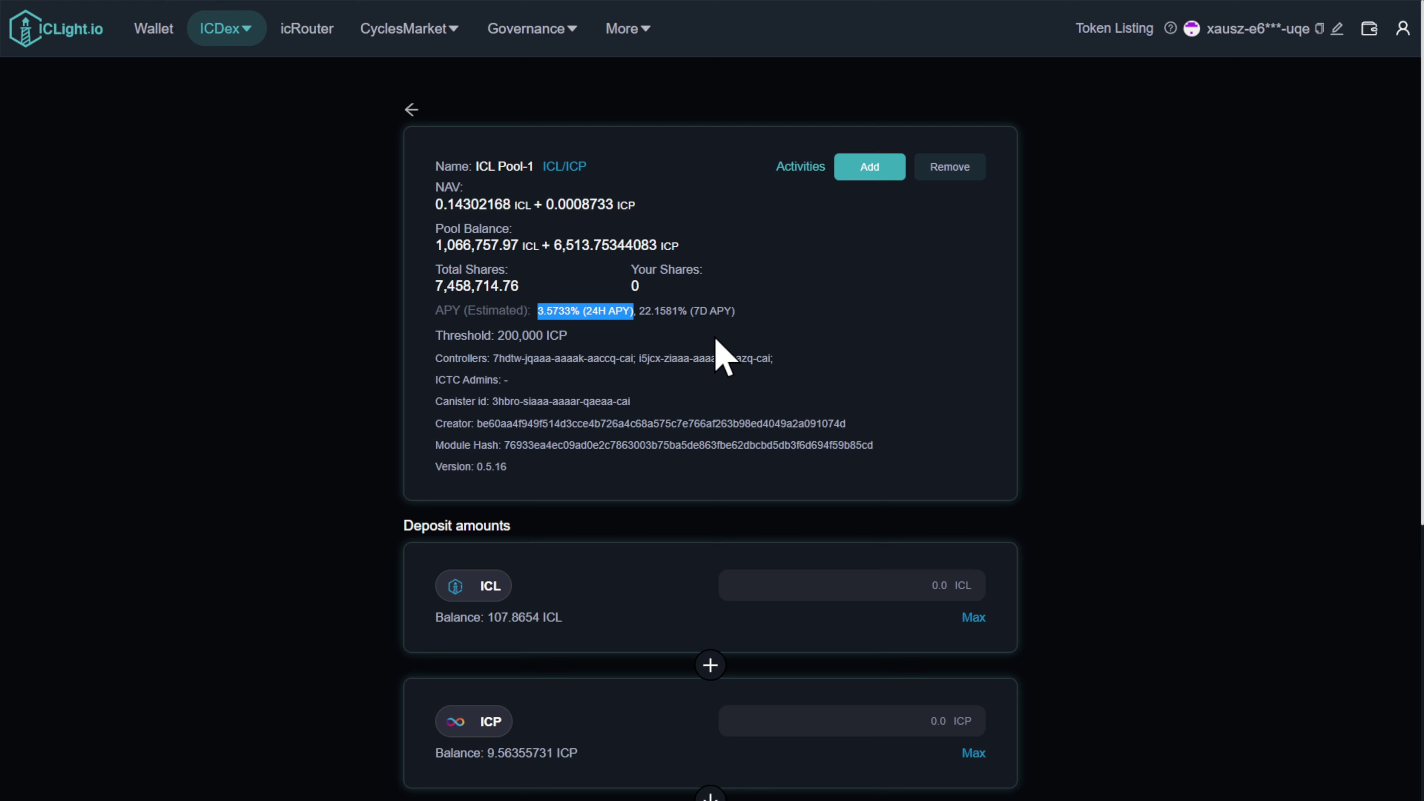
left_click(875, 250)
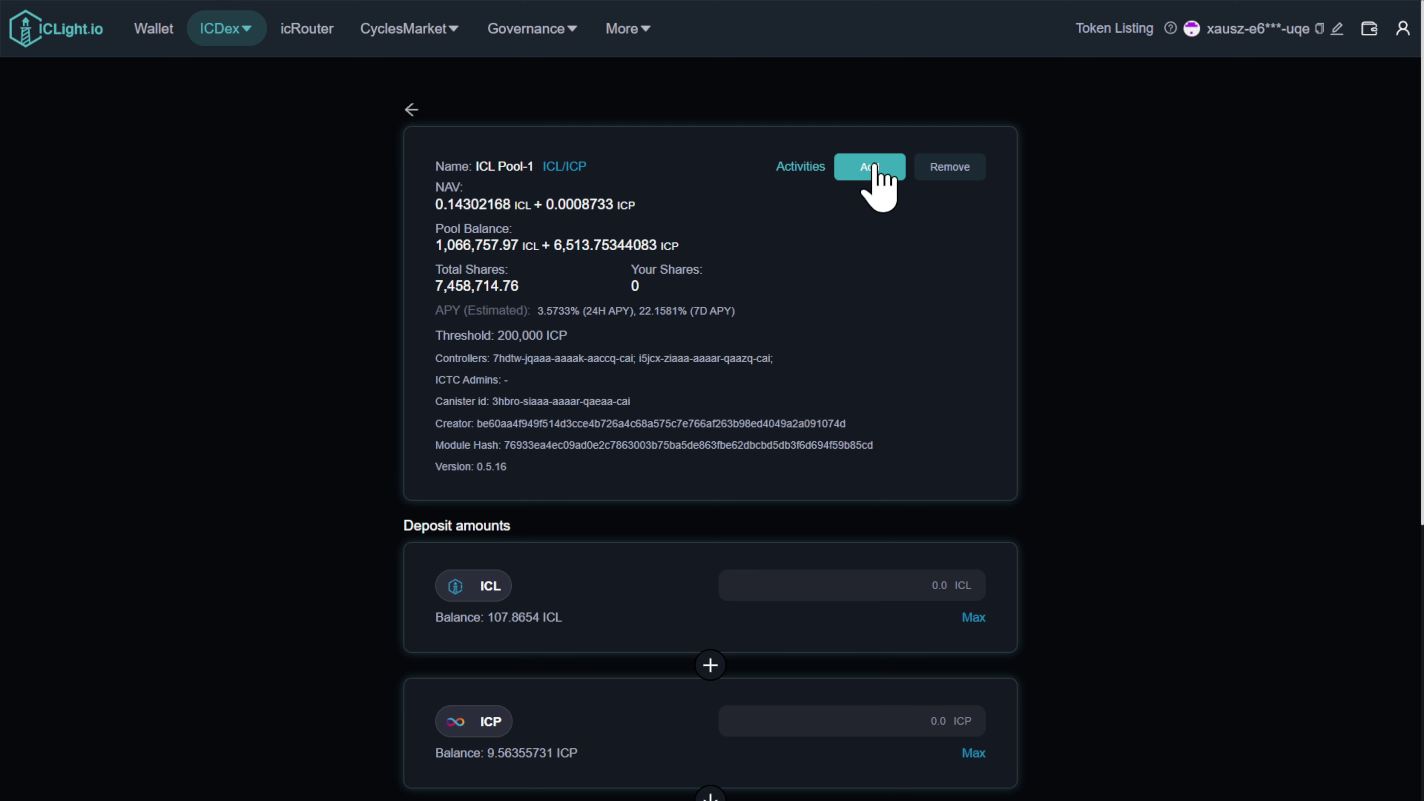
Step: View the liquidity removal form of ICL Pool-1, including its share burning and withdrawal fee fields
left_click(946, 168)
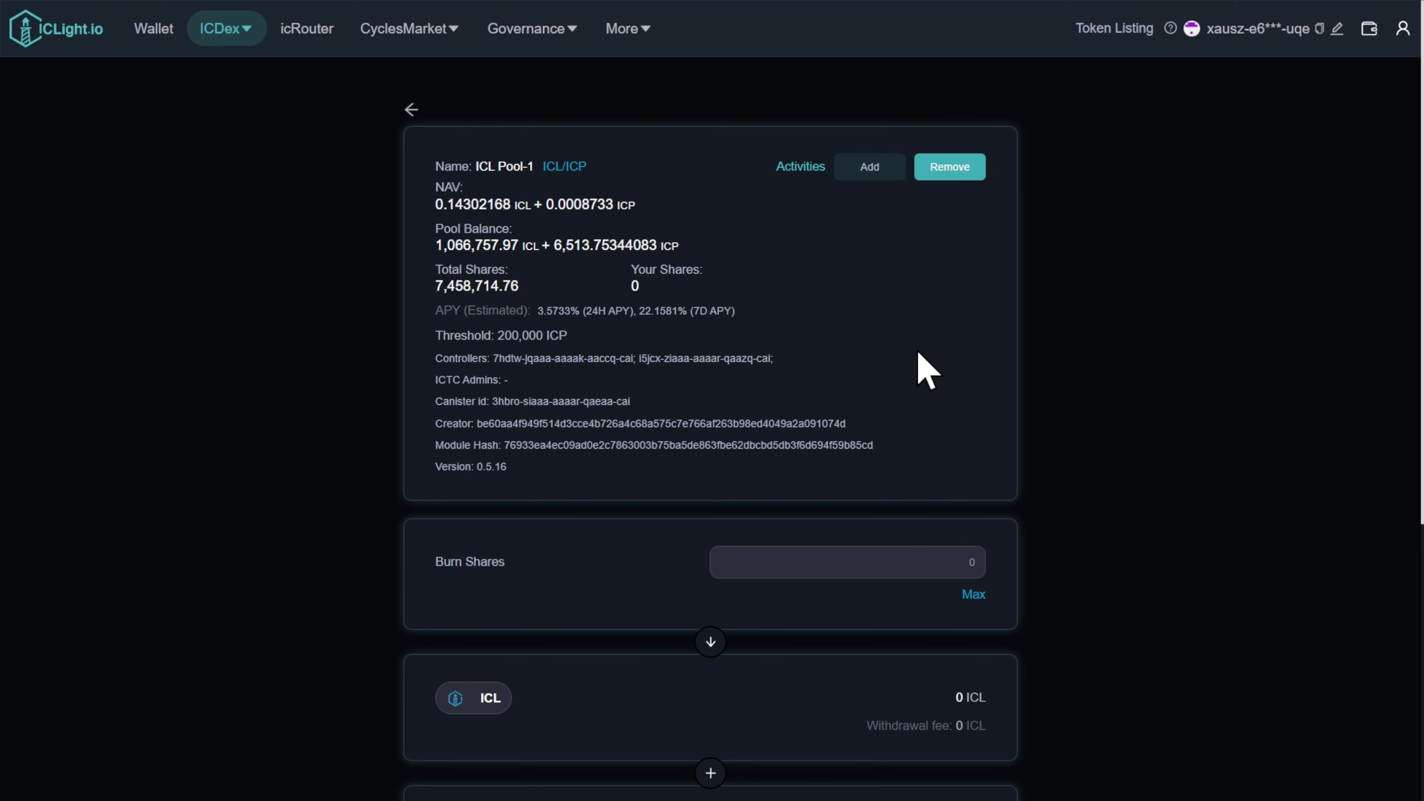
scroll(908, 404, "down", 5)
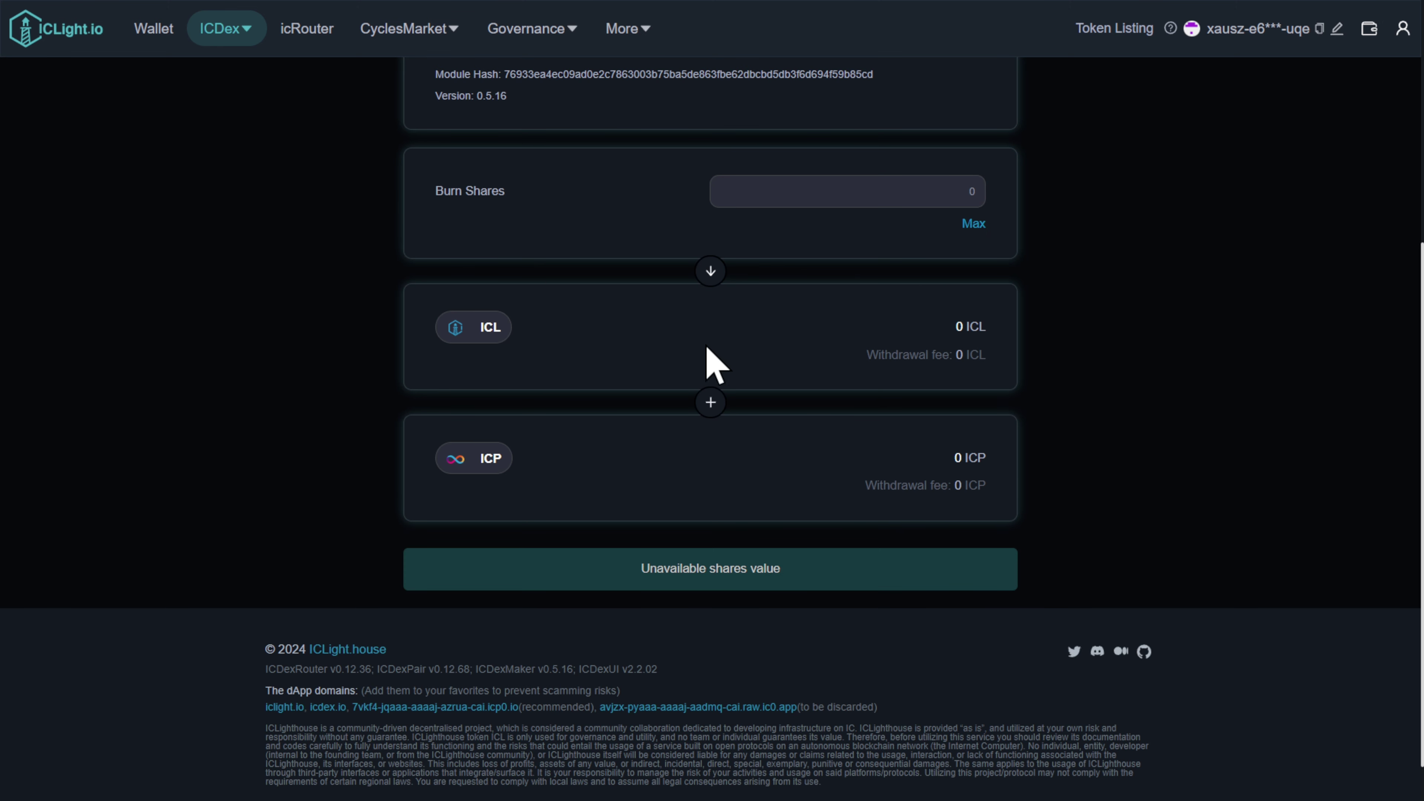
scroll(841, 371, "up", 5)
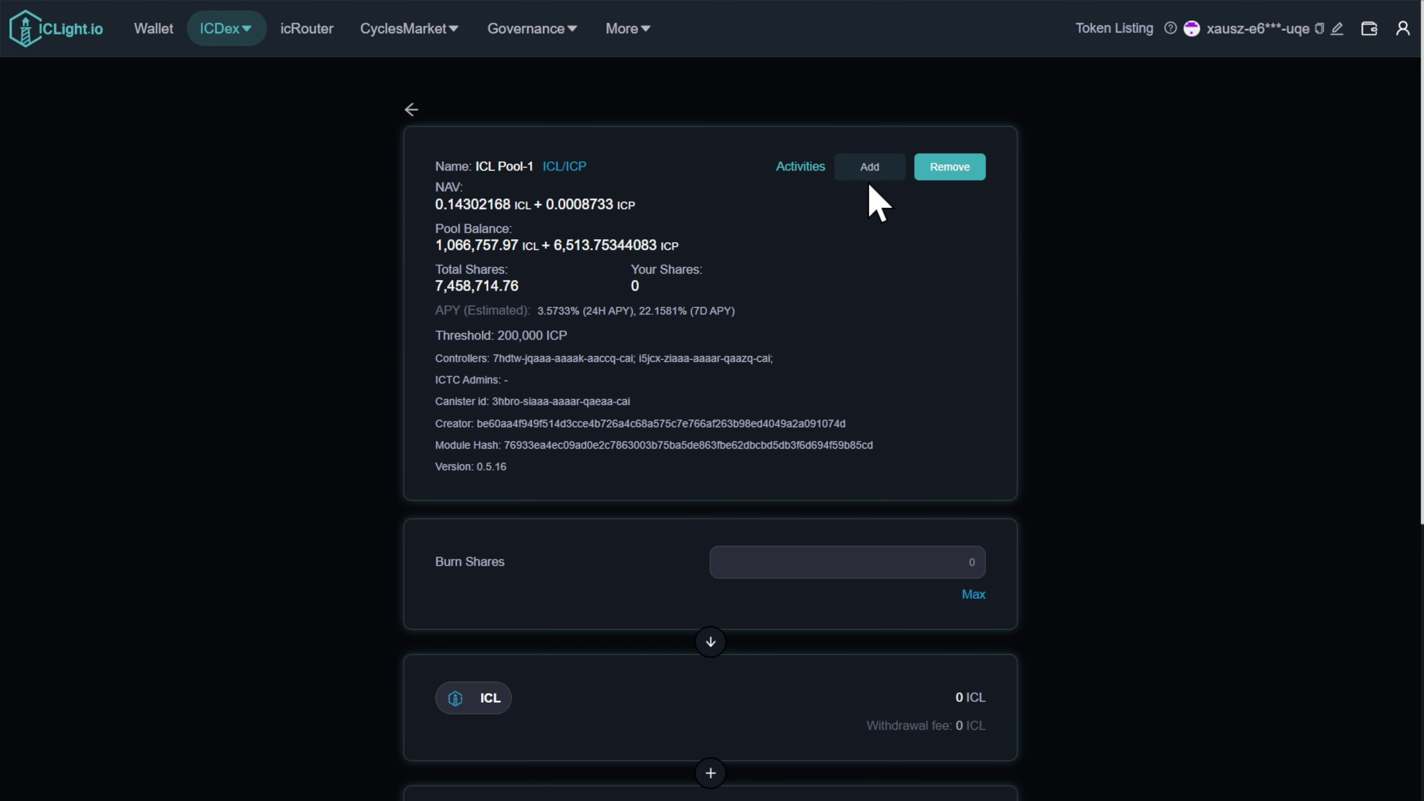
Step: Switch to adding liquidity and enter a deposit of 100 ICL, checking the matching ICP amount
left_click(869, 171)
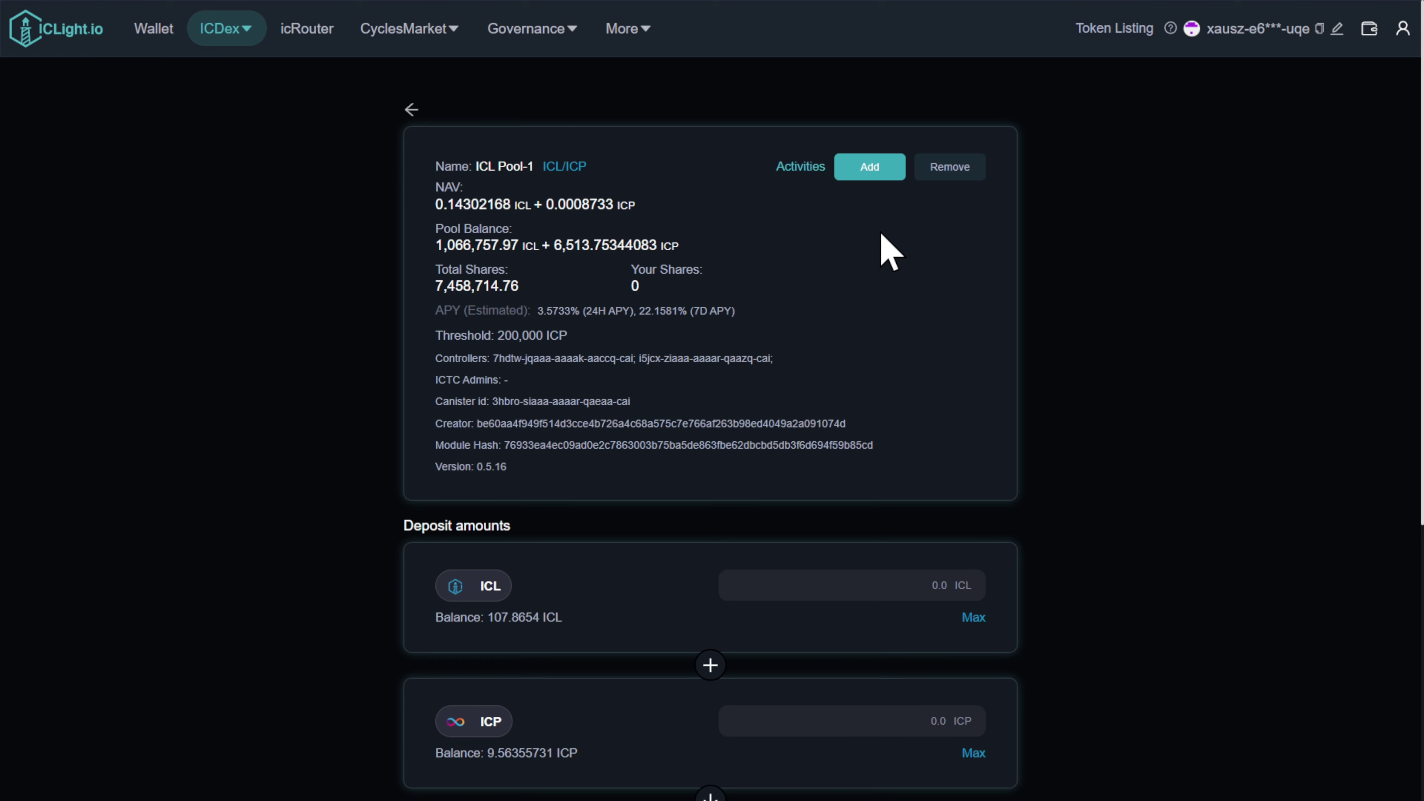
scroll(889, 281, "down", 5)
left_click(897, 215)
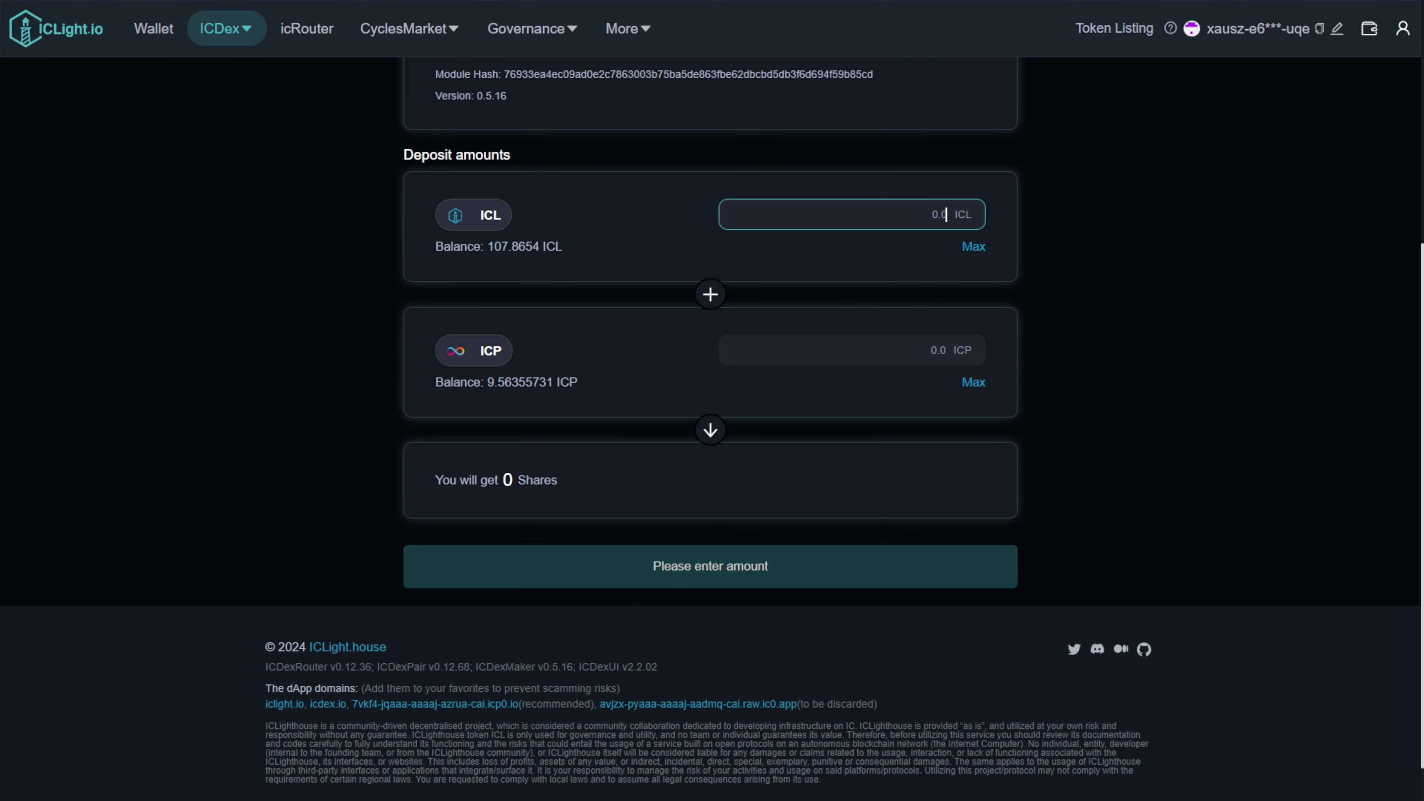
type("100")
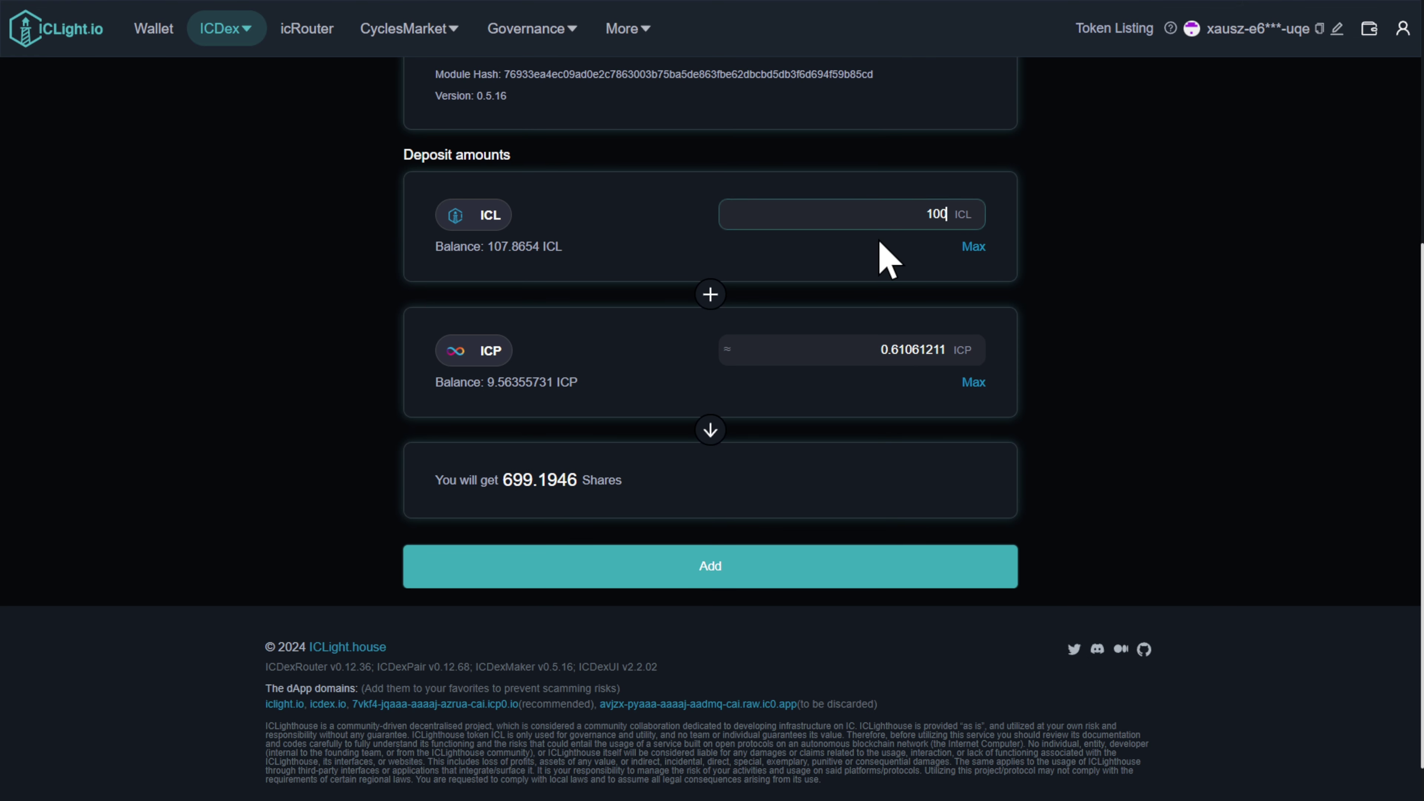
left_click_drag(881, 350, 946, 349)
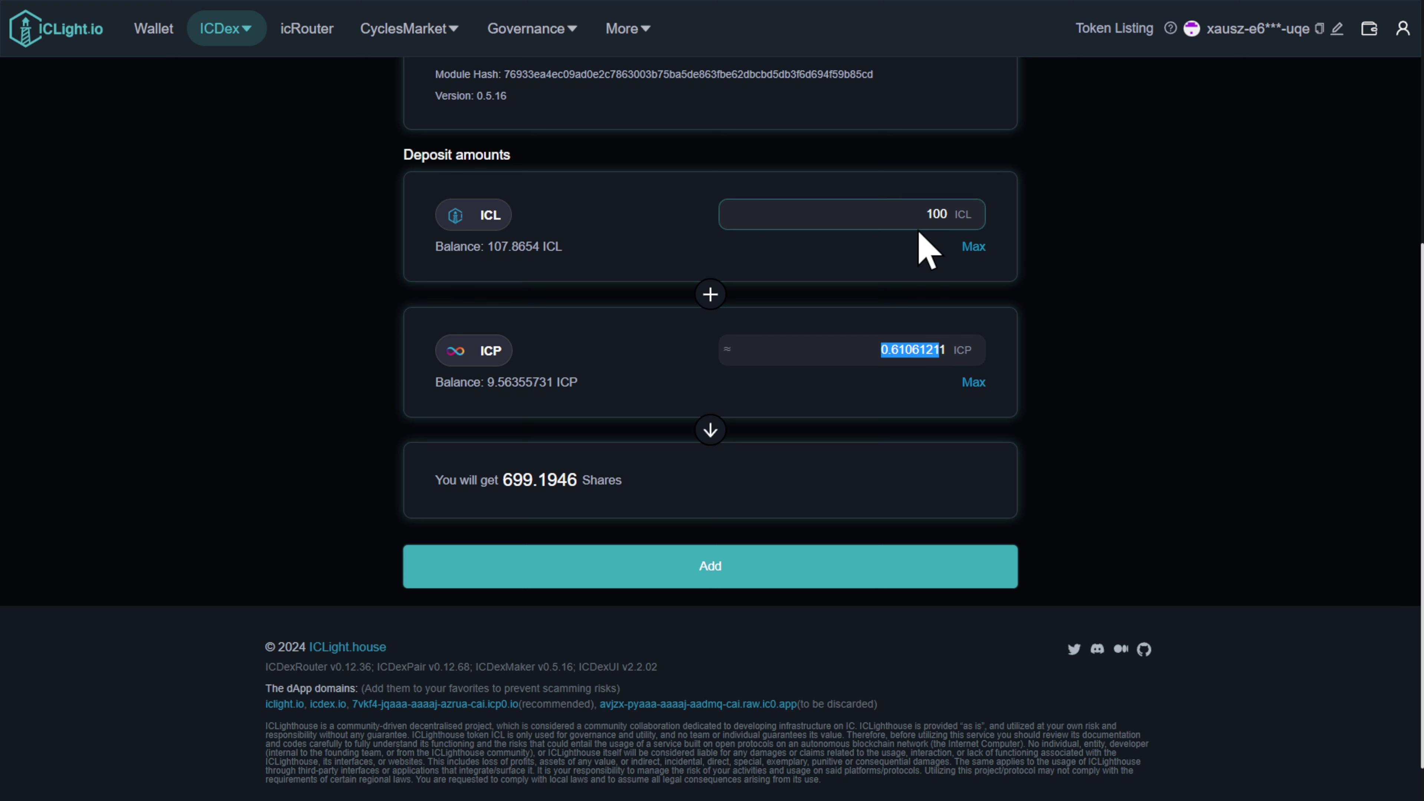
left_click_drag(926, 214, 940, 215)
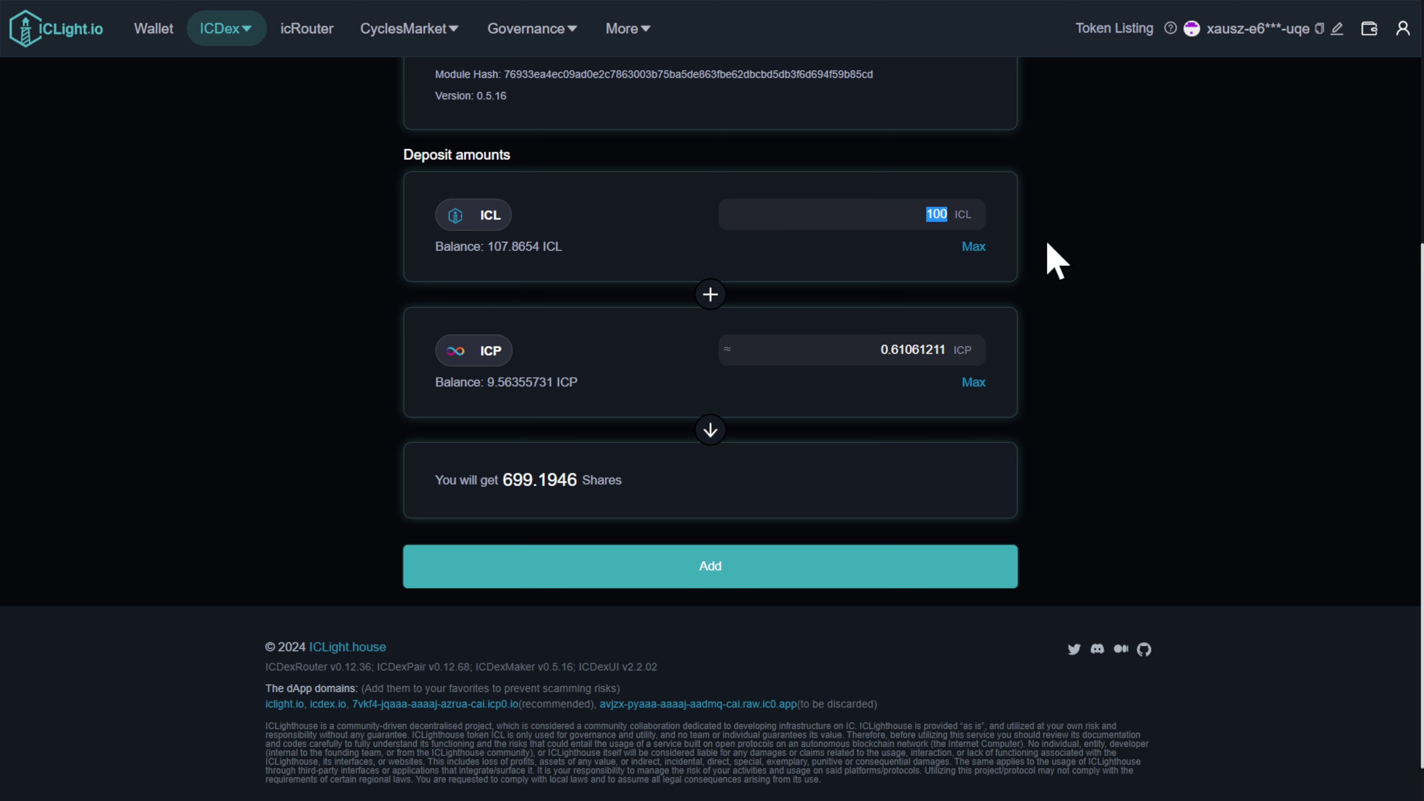
left_click(1055, 261)
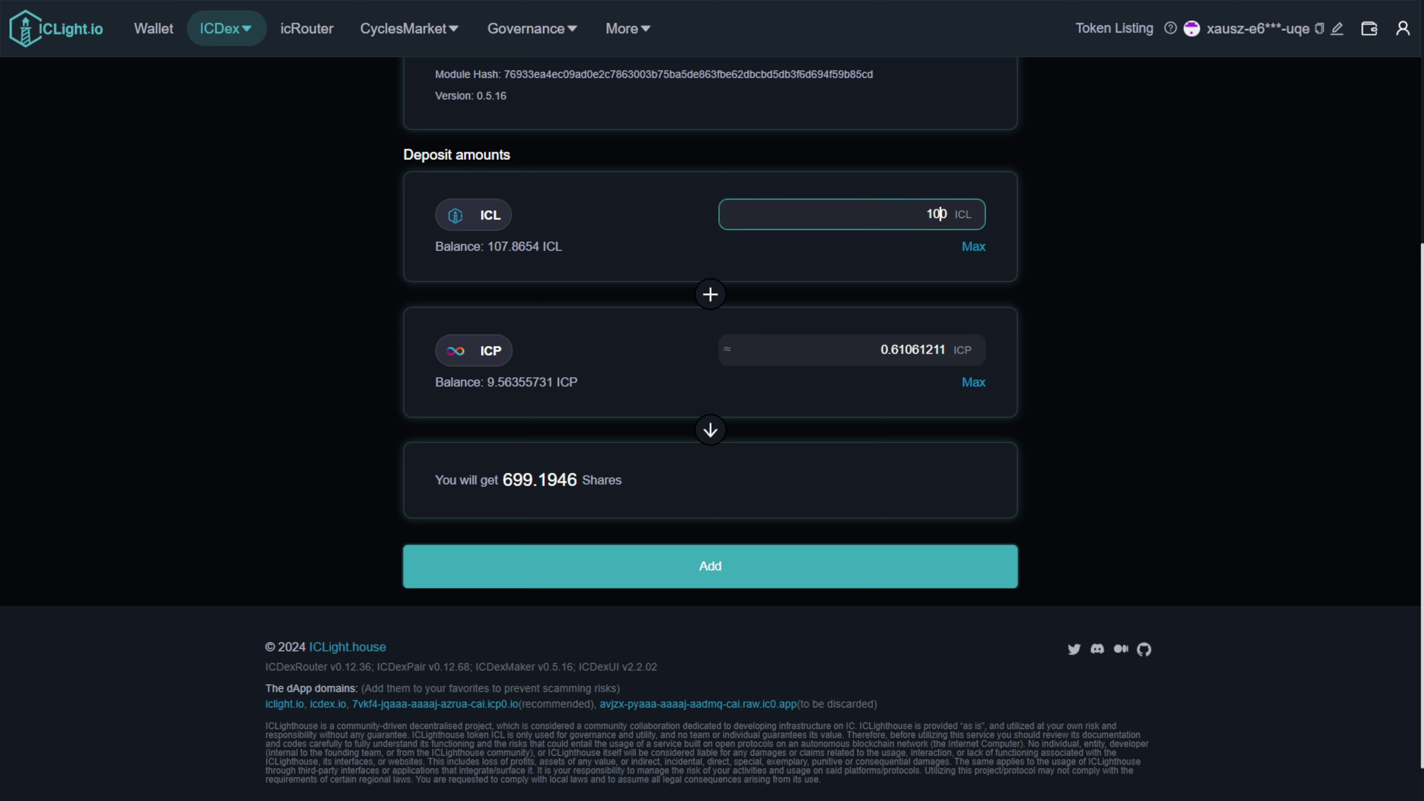
Step: Try a deposit amount of 10 ICL and restore it to 100 ICL
left_click(940, 213)
key("BackSpace")
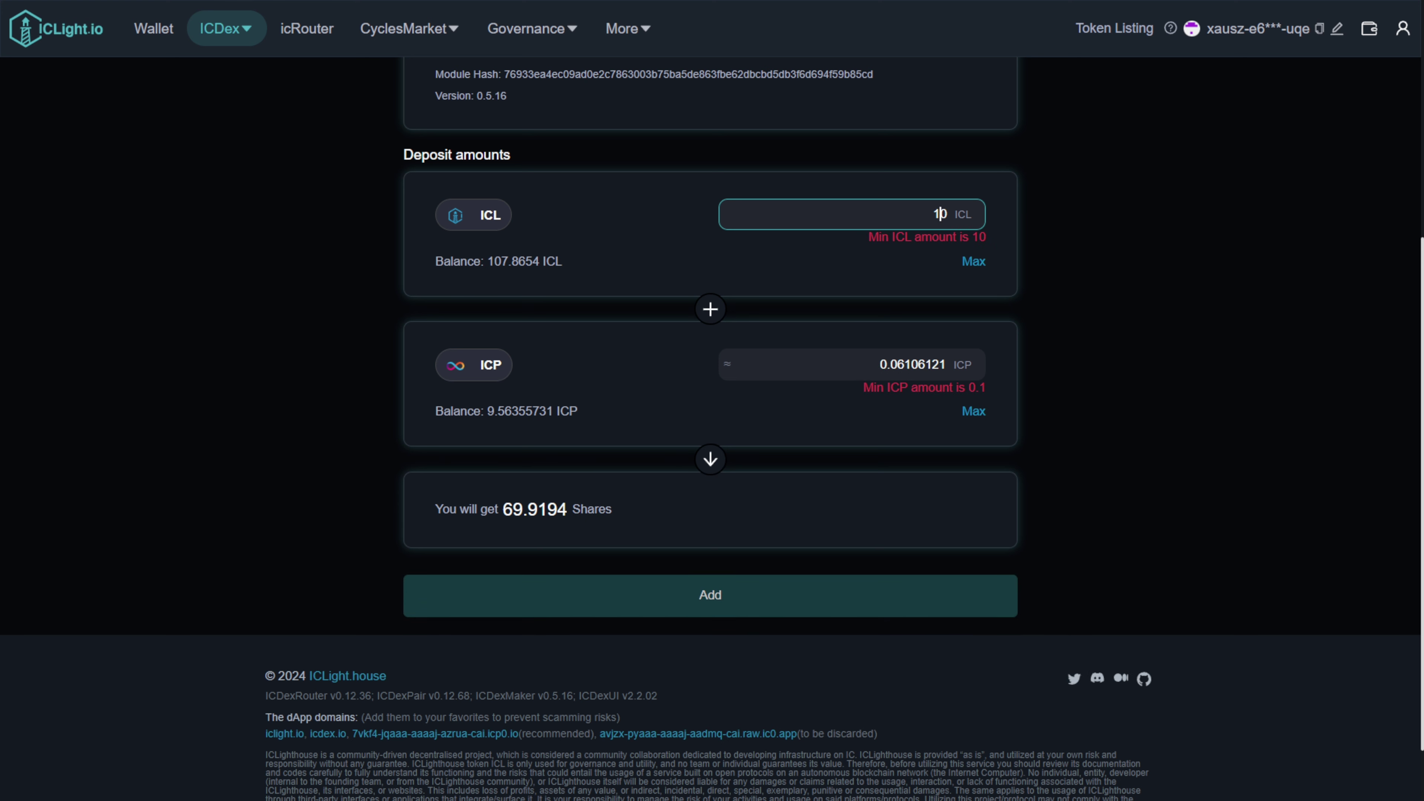
type("0")
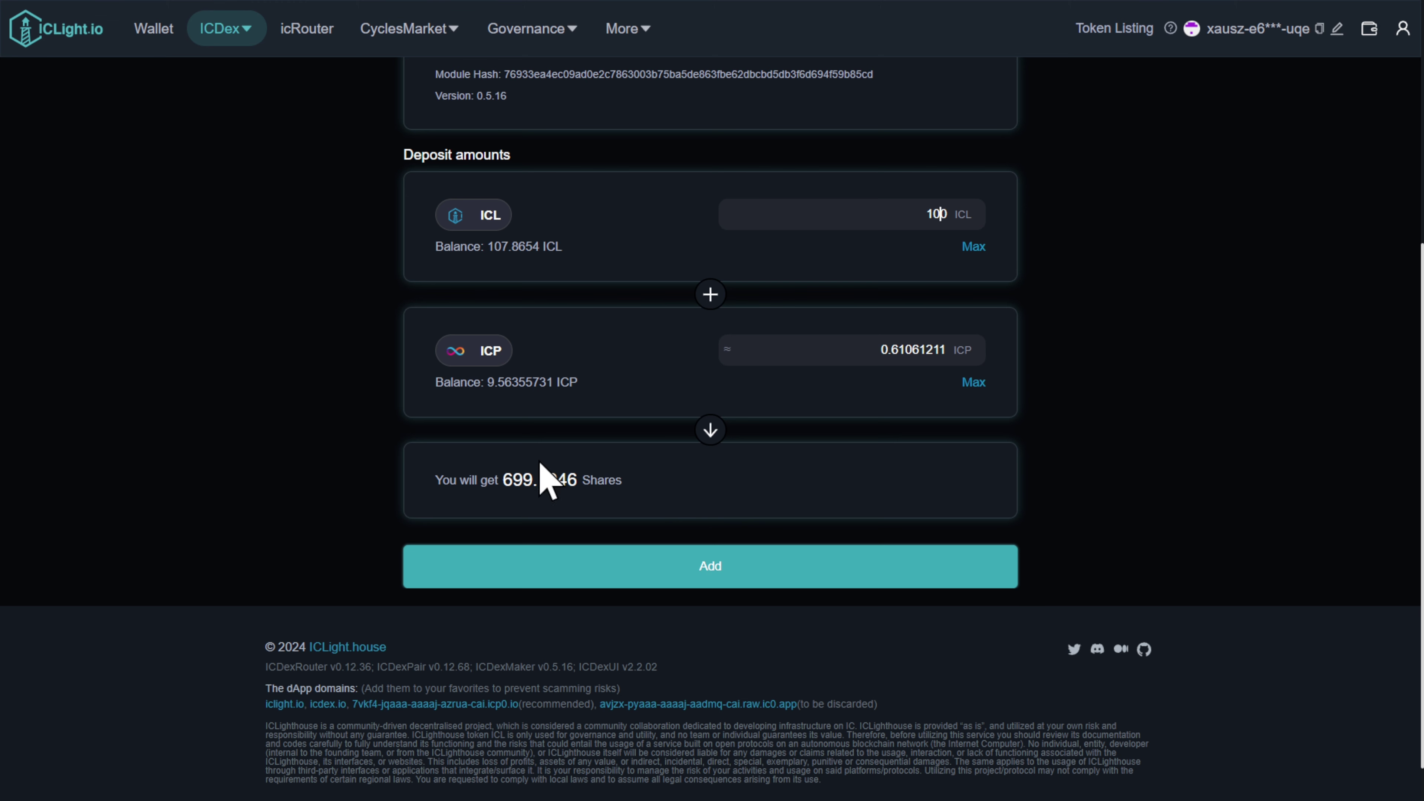
Step: Submit the liquidity deposit to ICL Pool-1 and acknowledge the processing notice
left_click(736, 568)
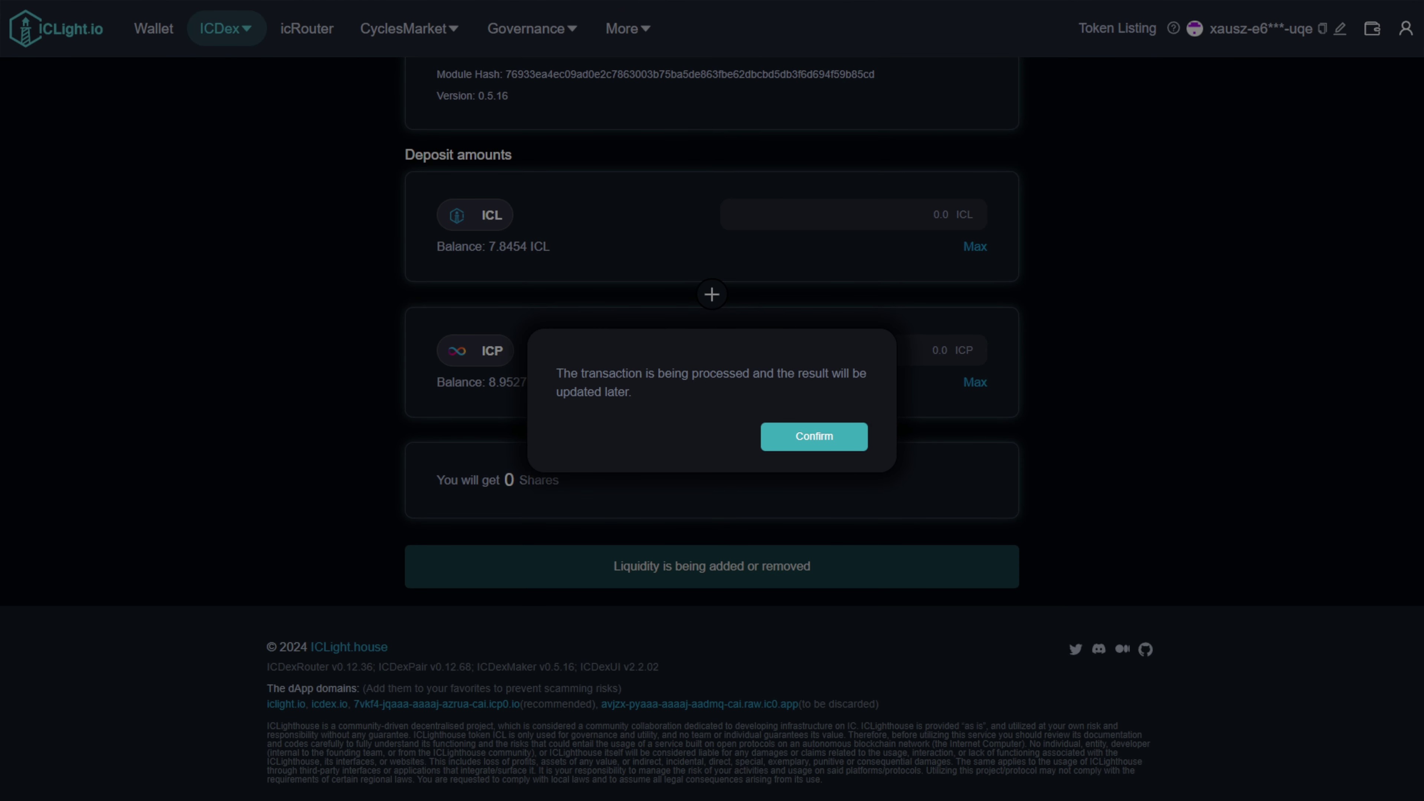
left_click(829, 440)
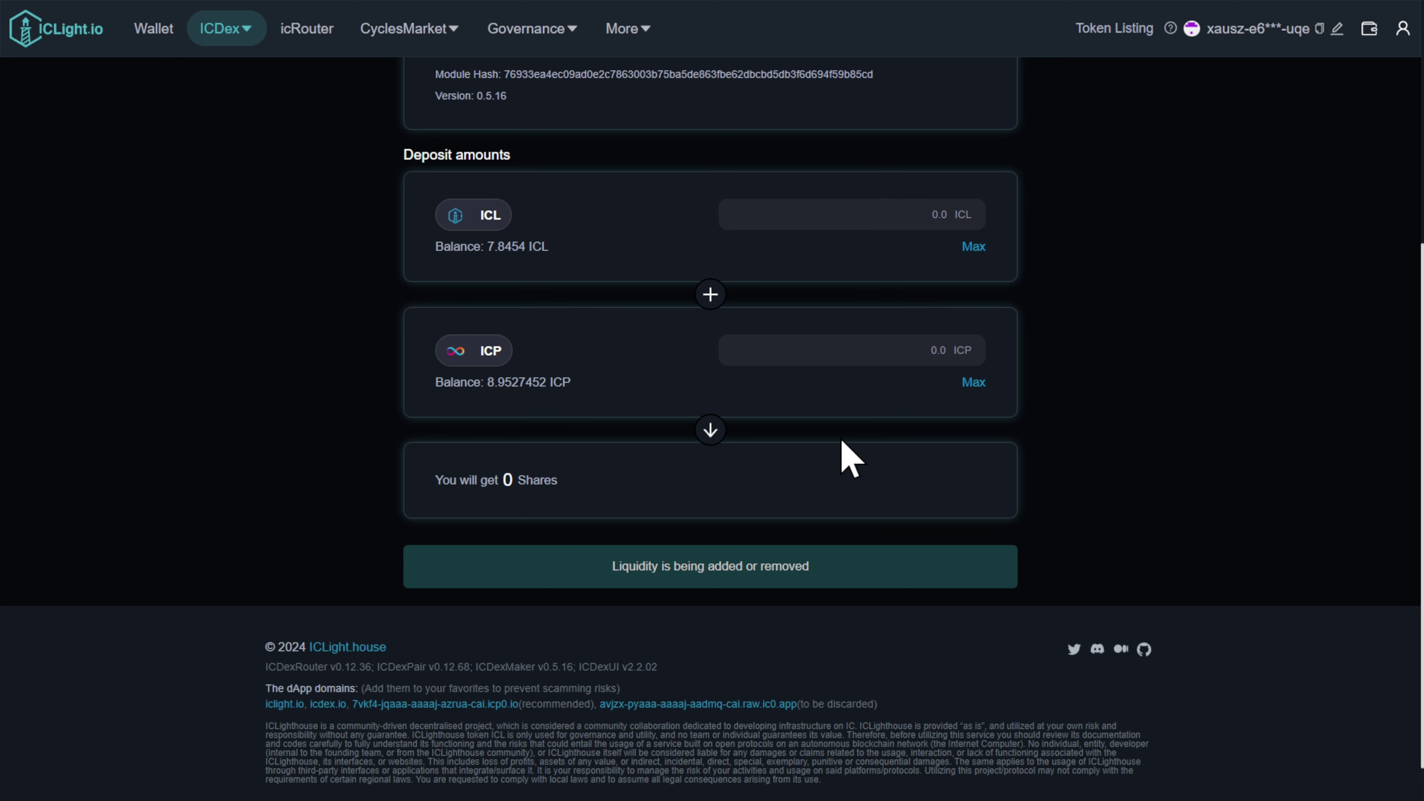
scroll(838, 440, "up", 5)
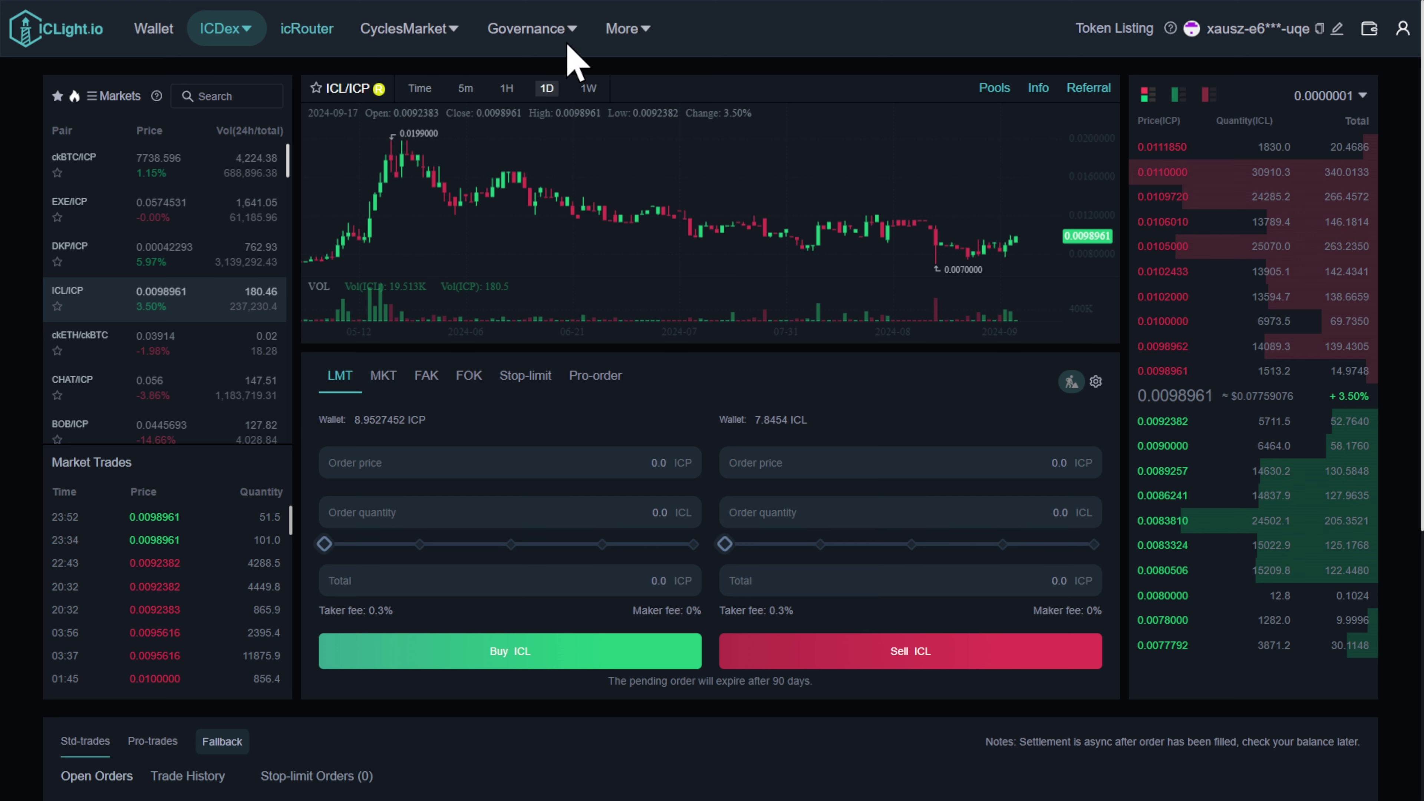
Step: Open the ICLighthouse Planet NFT page and examine the Neptune Card's vip-maker benefit
mouse_move(620, 31)
left_click(633, 174)
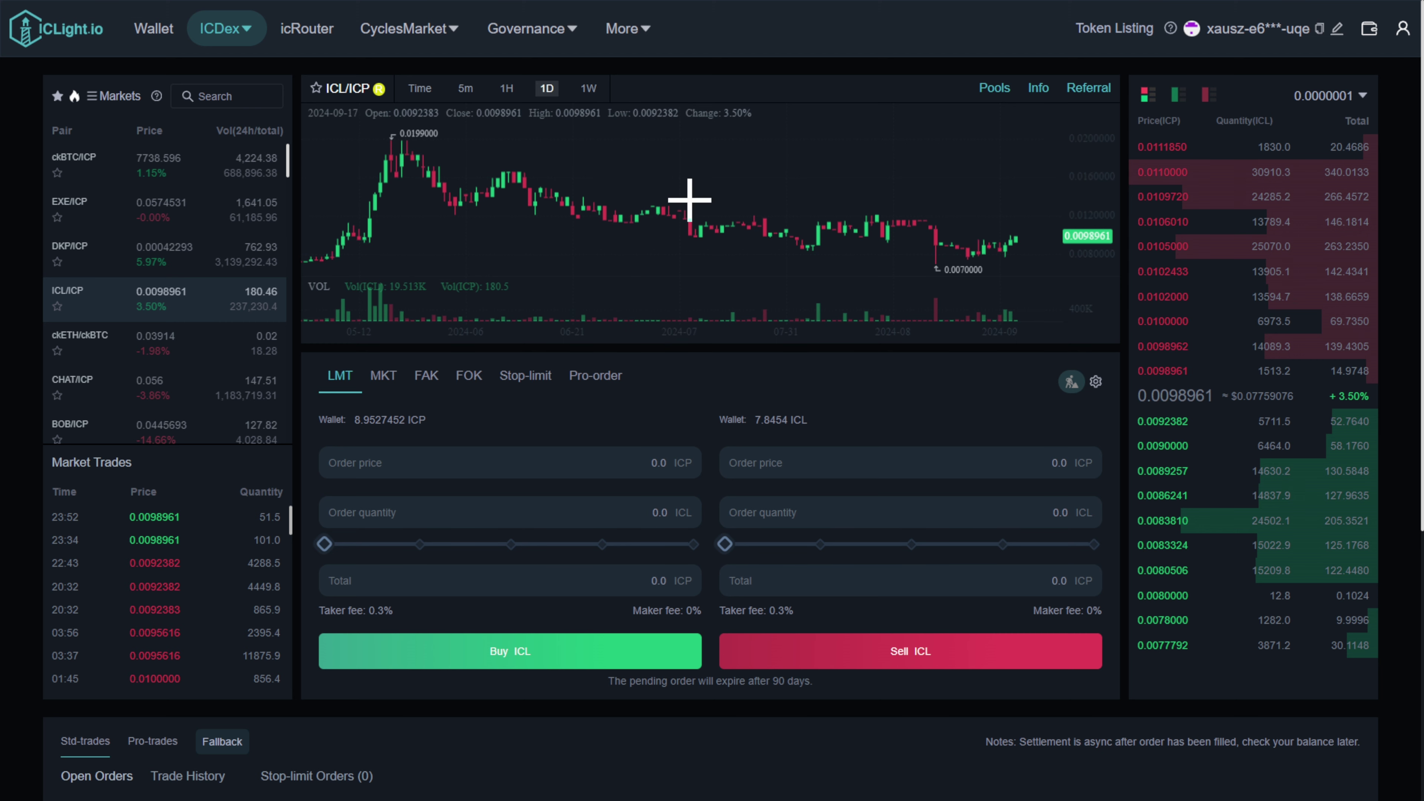
mouse_move(625, 40)
left_click(629, 163)
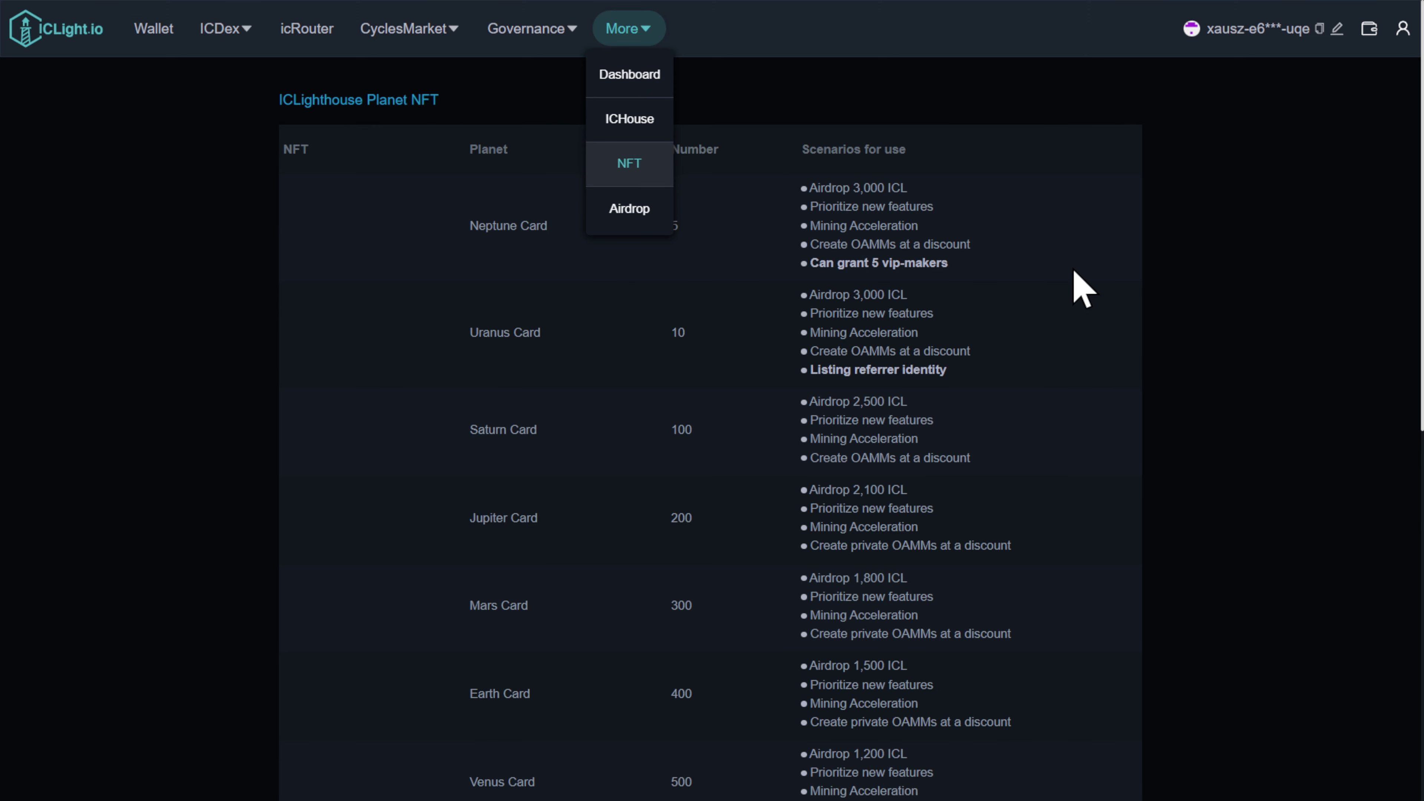
left_click_drag(952, 263, 811, 263)
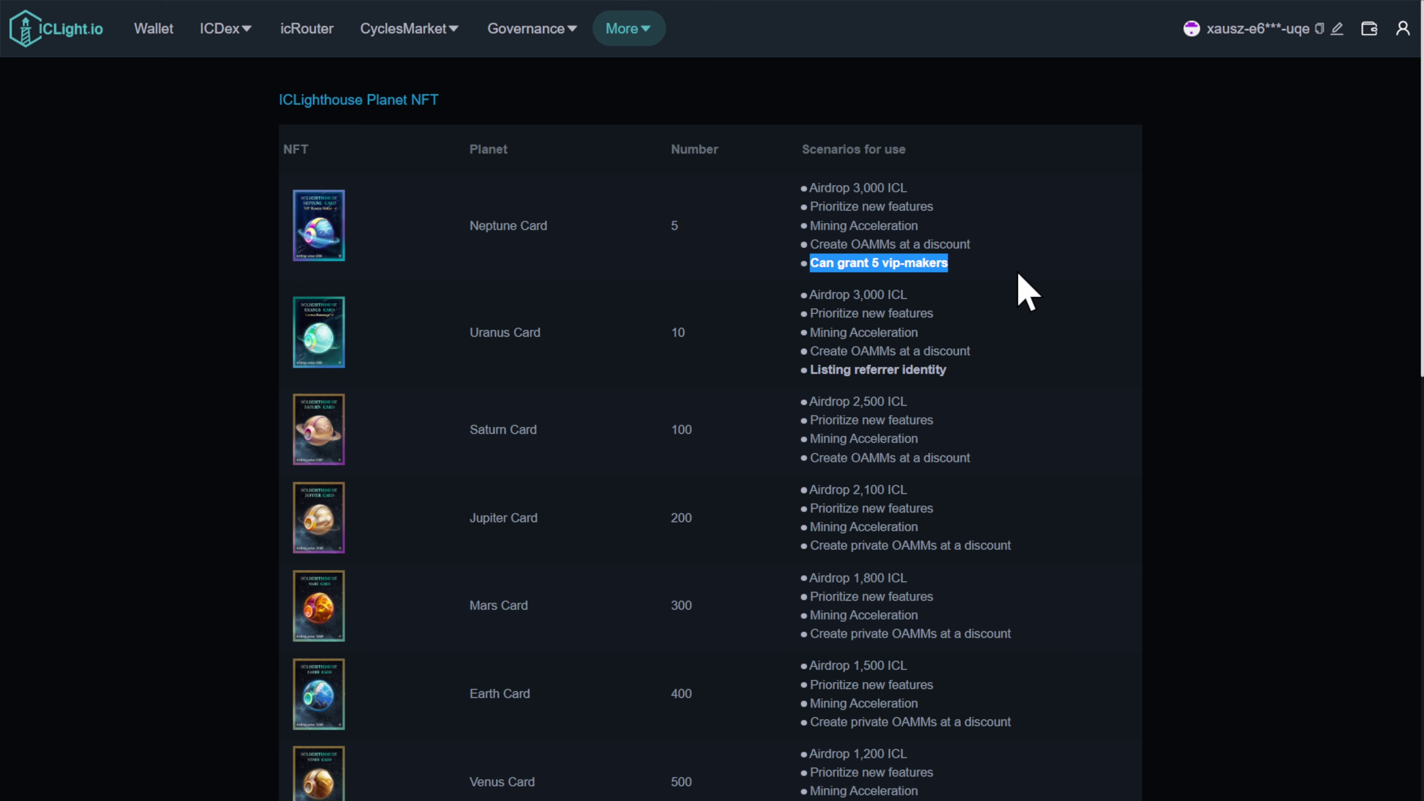
left_click(1002, 244)
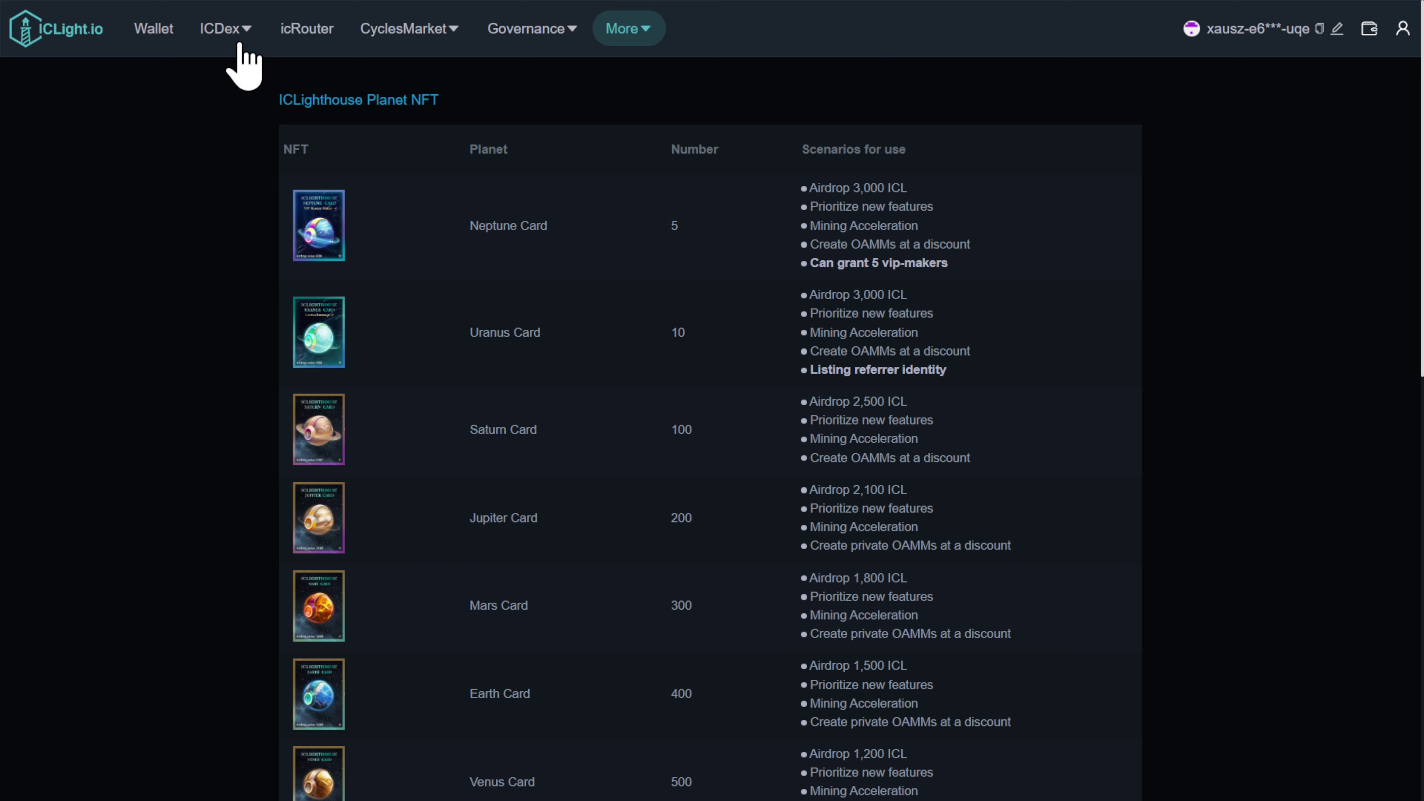
Step: Open ICL Pool-1's liquidity removal form from the pools list and set the shares to burn to the maximum
mouse_move(233, 32)
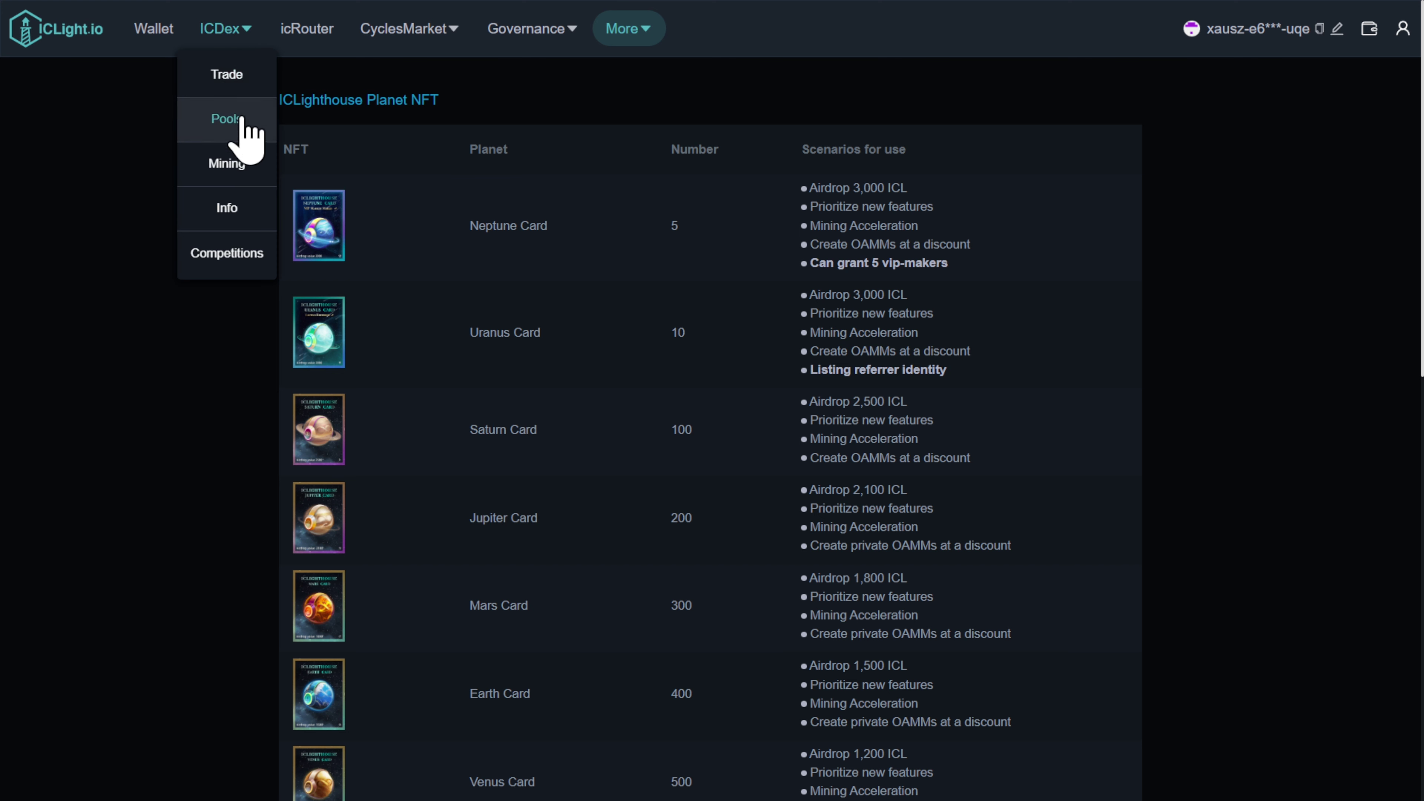
left_click(227, 119)
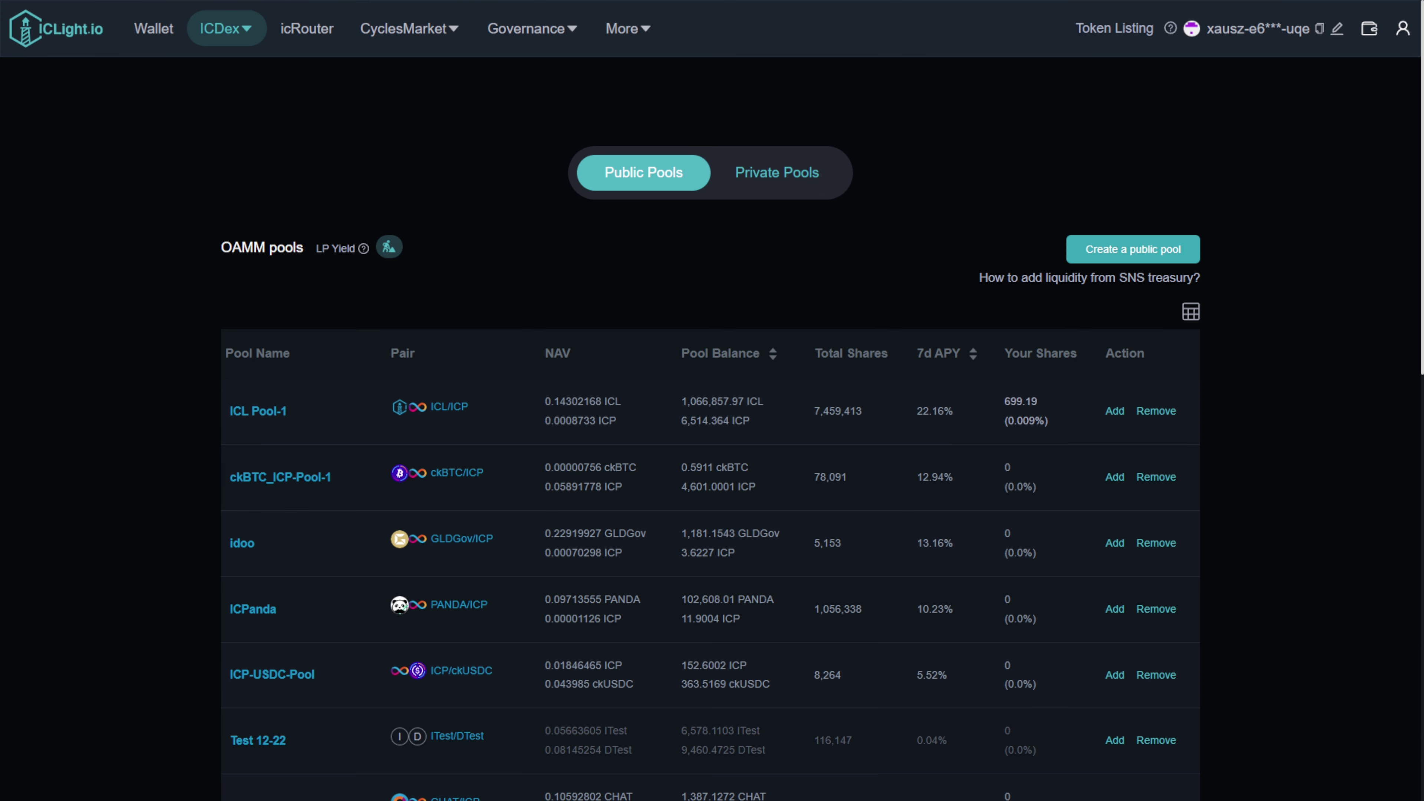
left_click(264, 415)
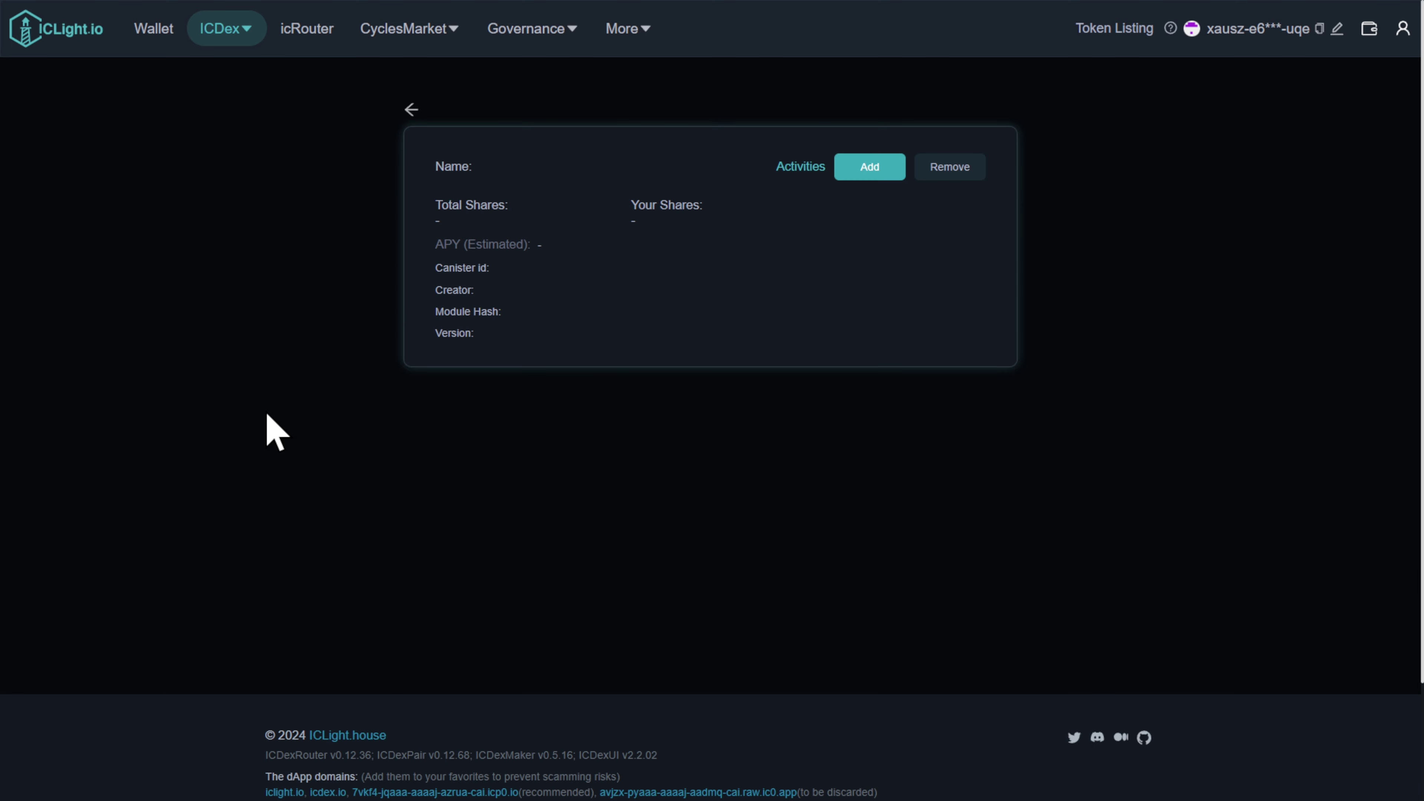
left_click(950, 174)
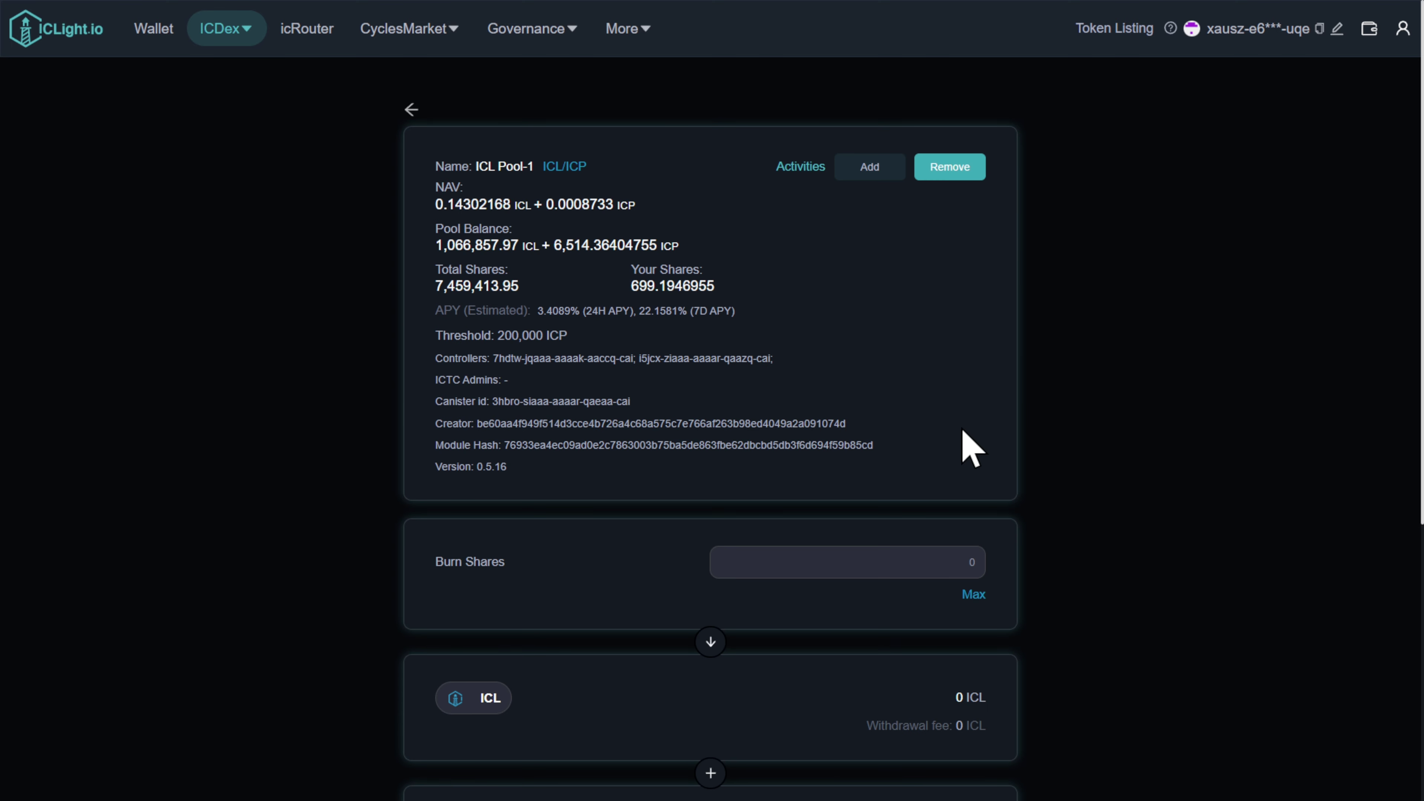
scroll(1053, 494, "down", 5)
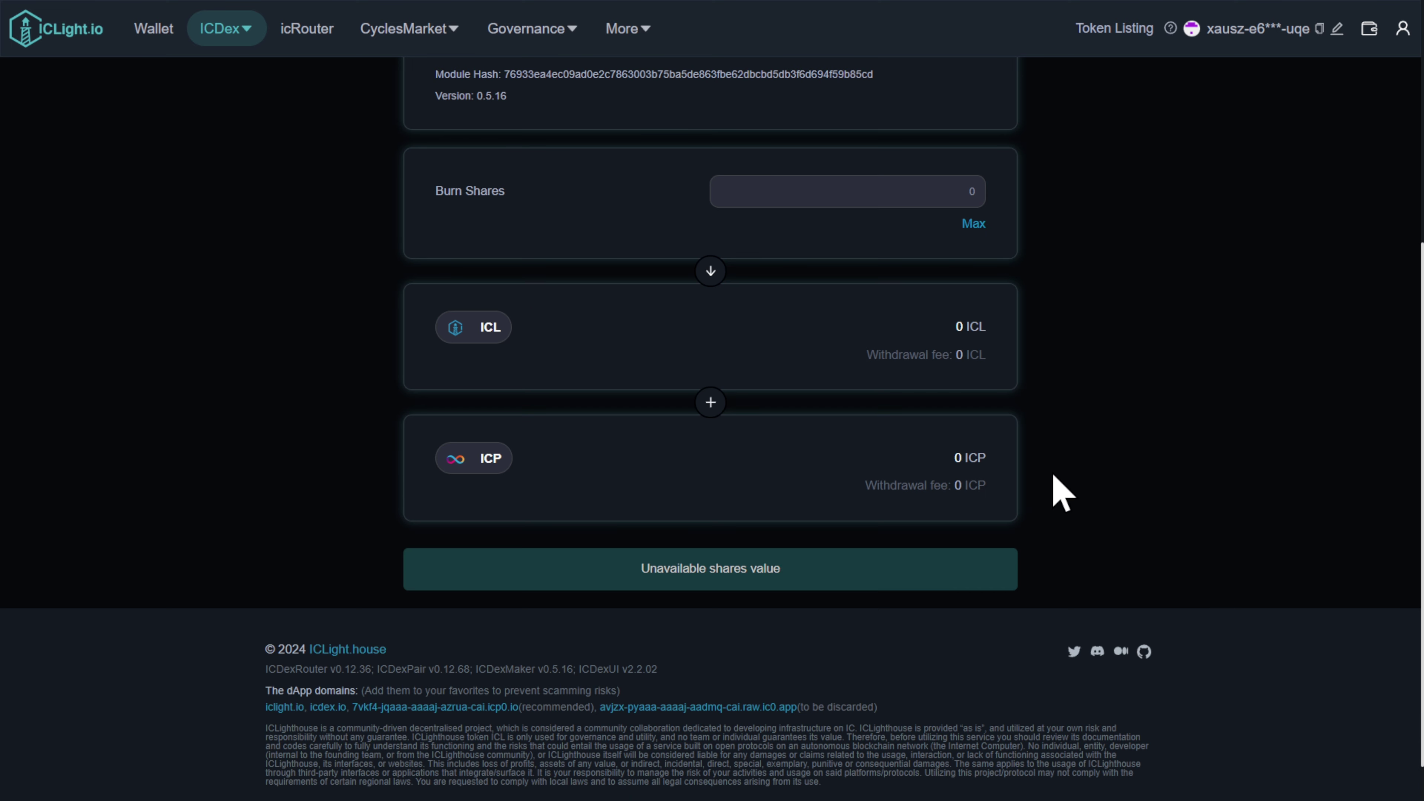
left_click(974, 224)
Step: Check the ICL and ICP withdrawal fees for burning the shares
left_click_drag(963, 355, 853, 366)
left_click_drag(987, 486, 804, 492)
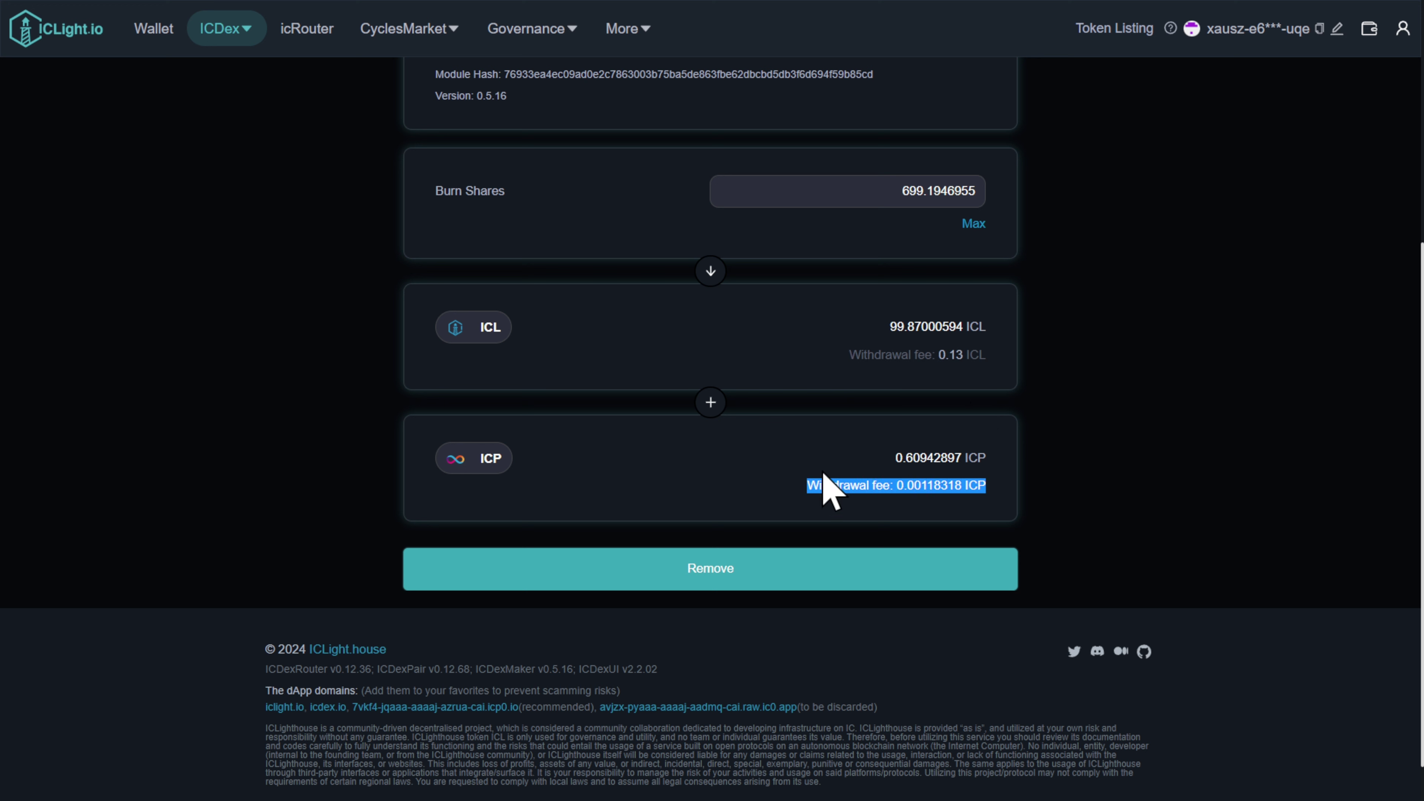
left_click(832, 488)
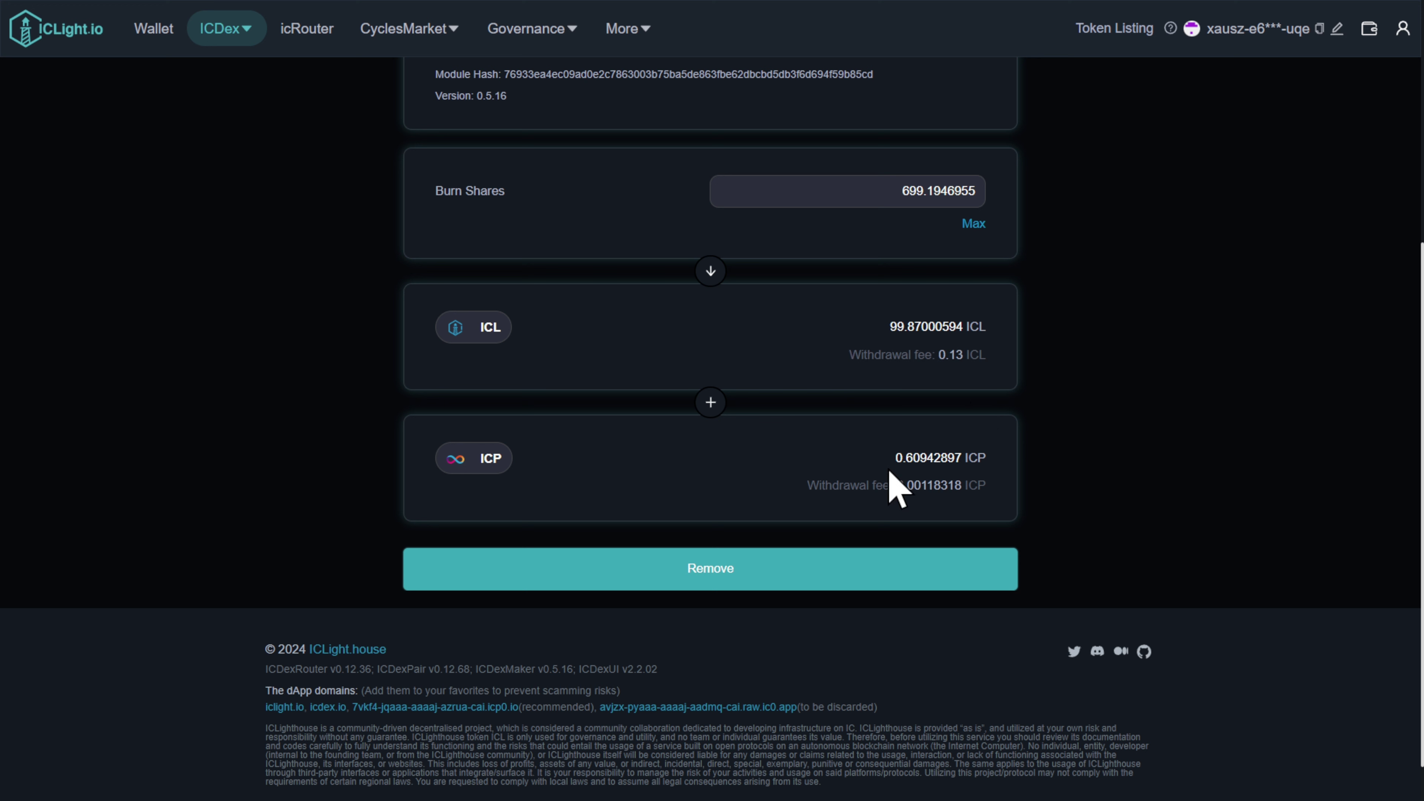
scroll(830, 420, "up", 5)
scroll(586, 252, "down", 5)
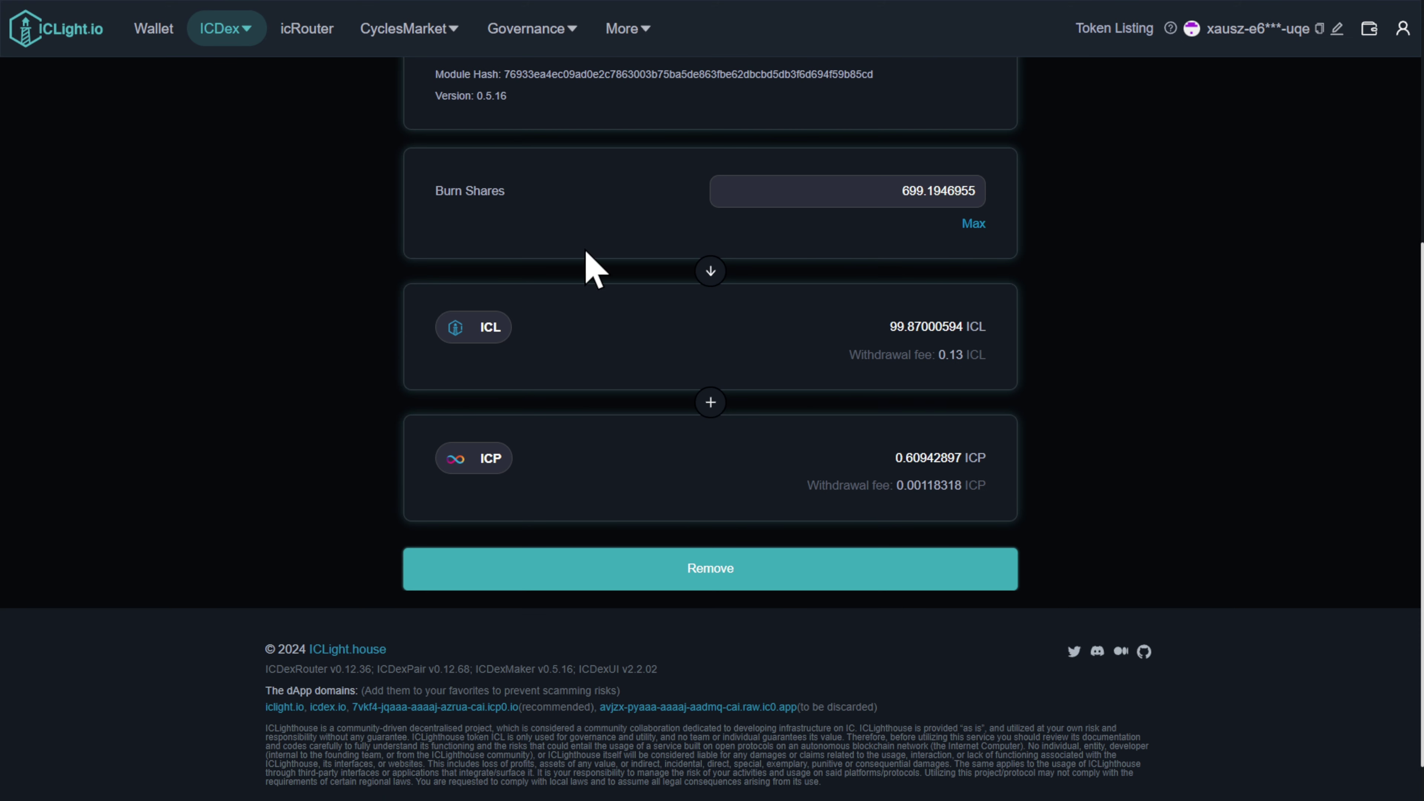
left_click_drag(987, 355, 845, 357)
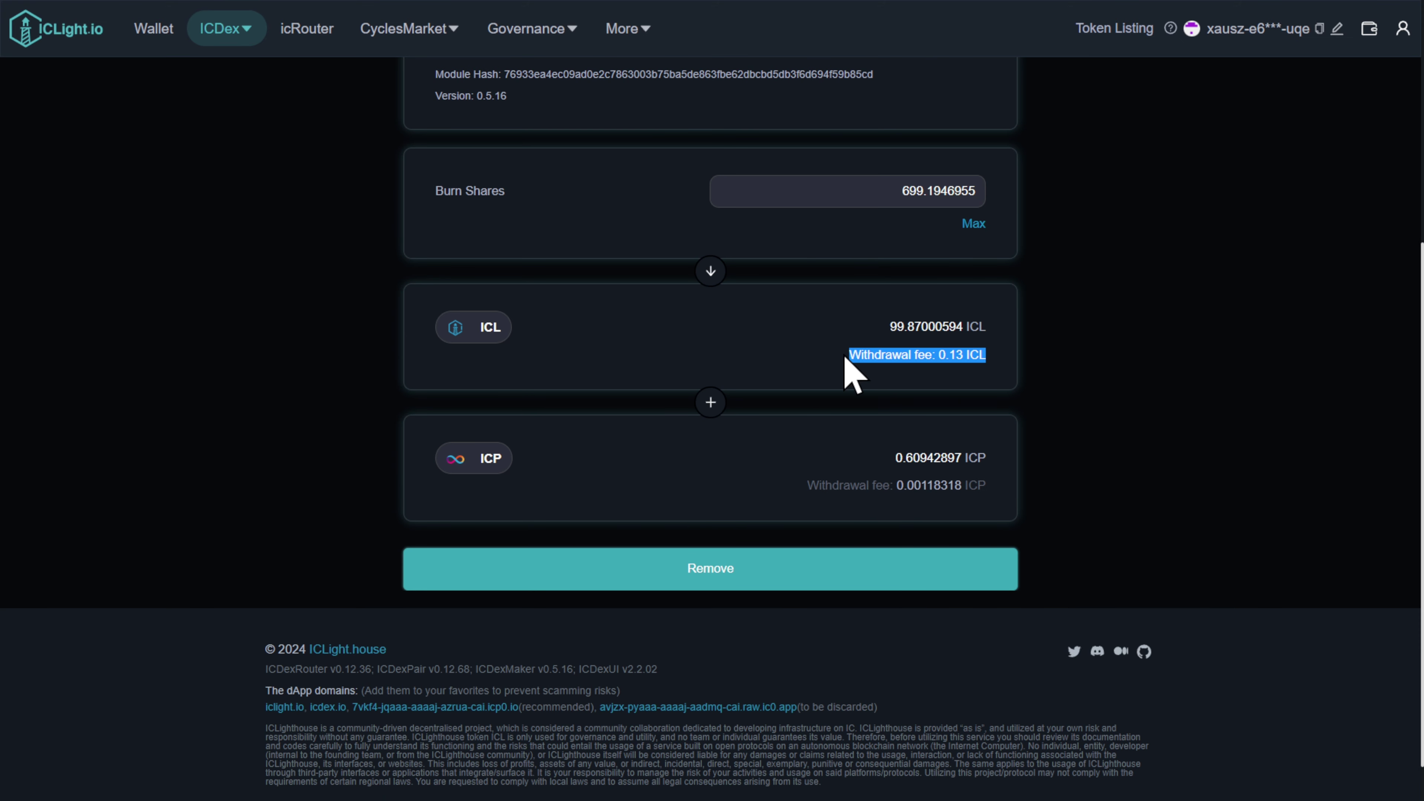
left_click(933, 405)
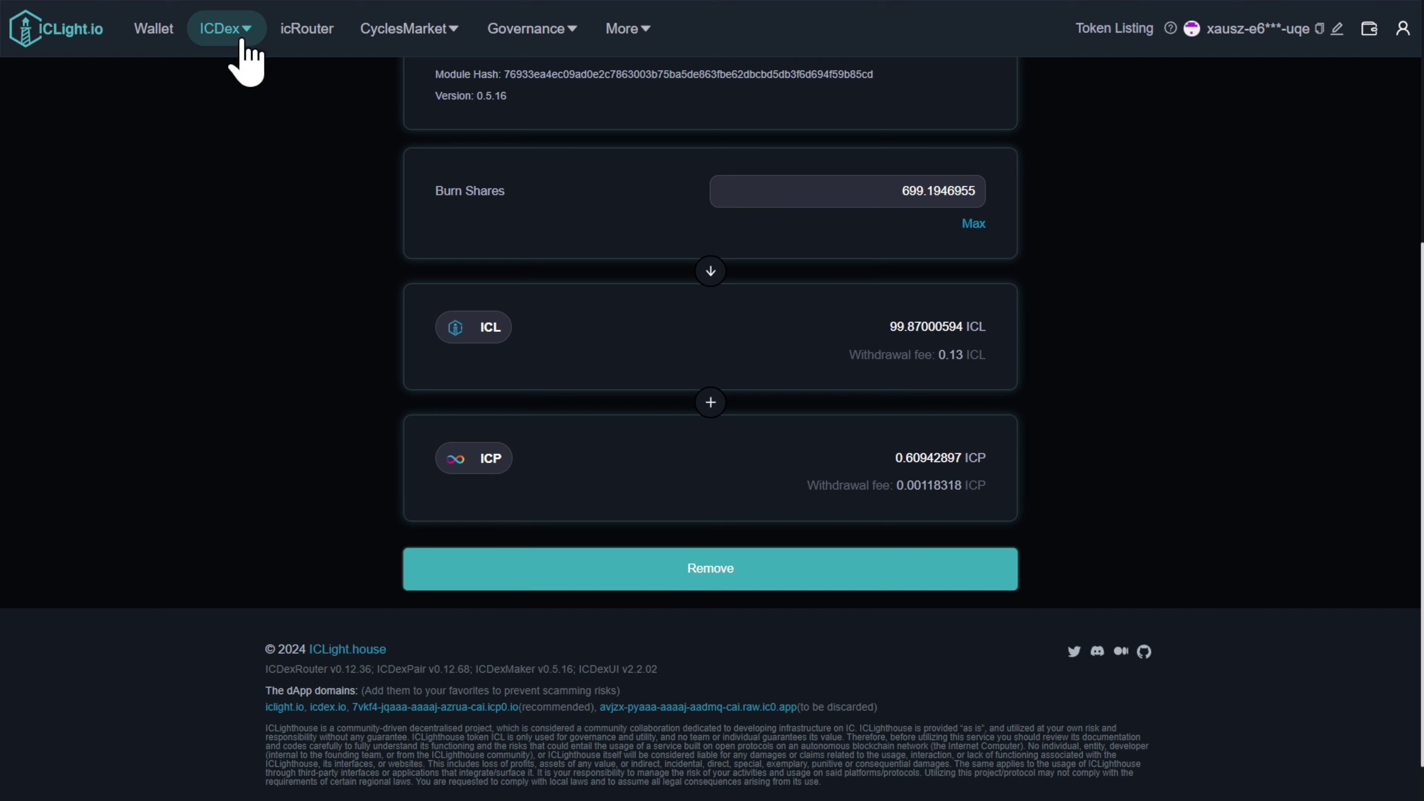
Step: Open the ICDex mining page, view the available mining tokens, and check ICL Mining Round 8 before returning to Round 9
mouse_move(241, 33)
left_click(236, 169)
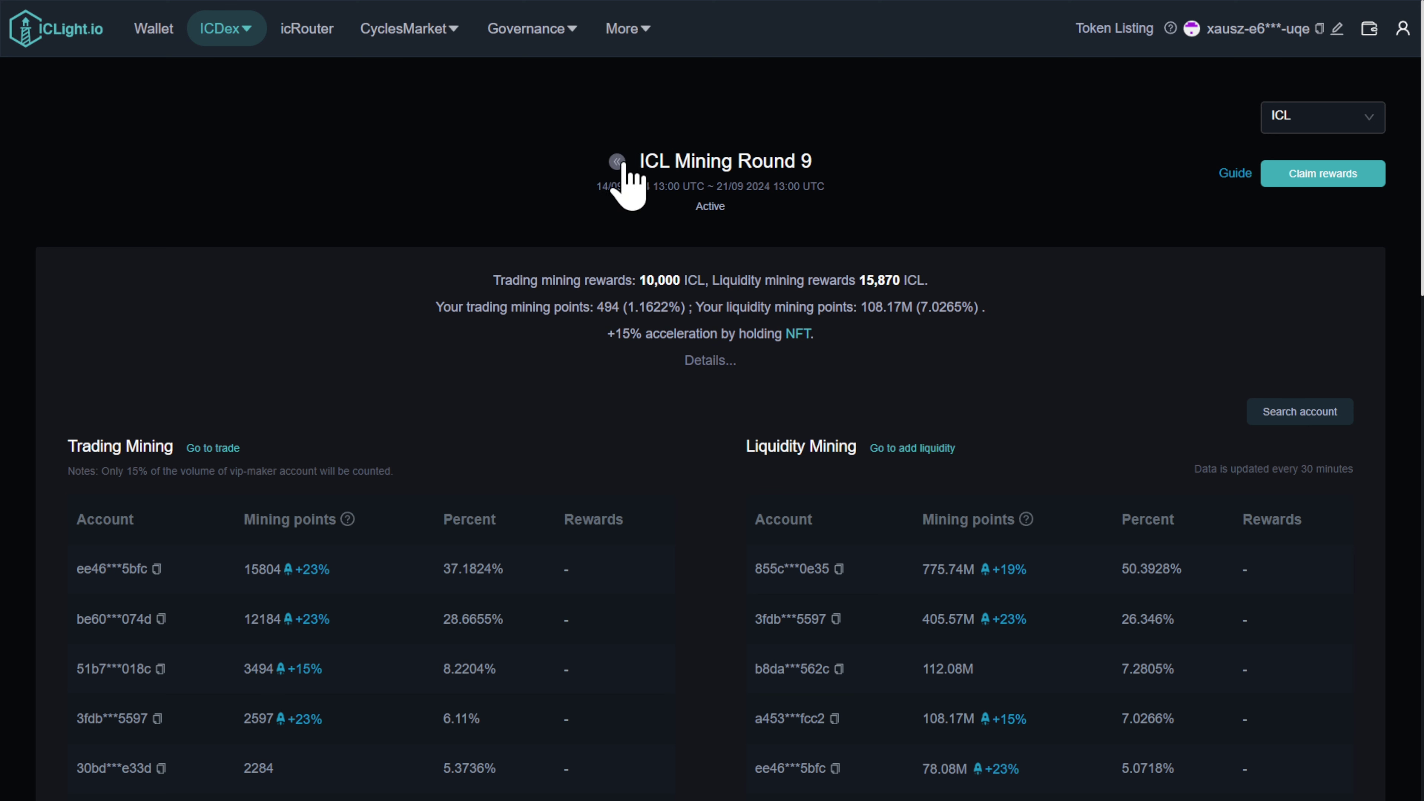
left_click(1288, 120)
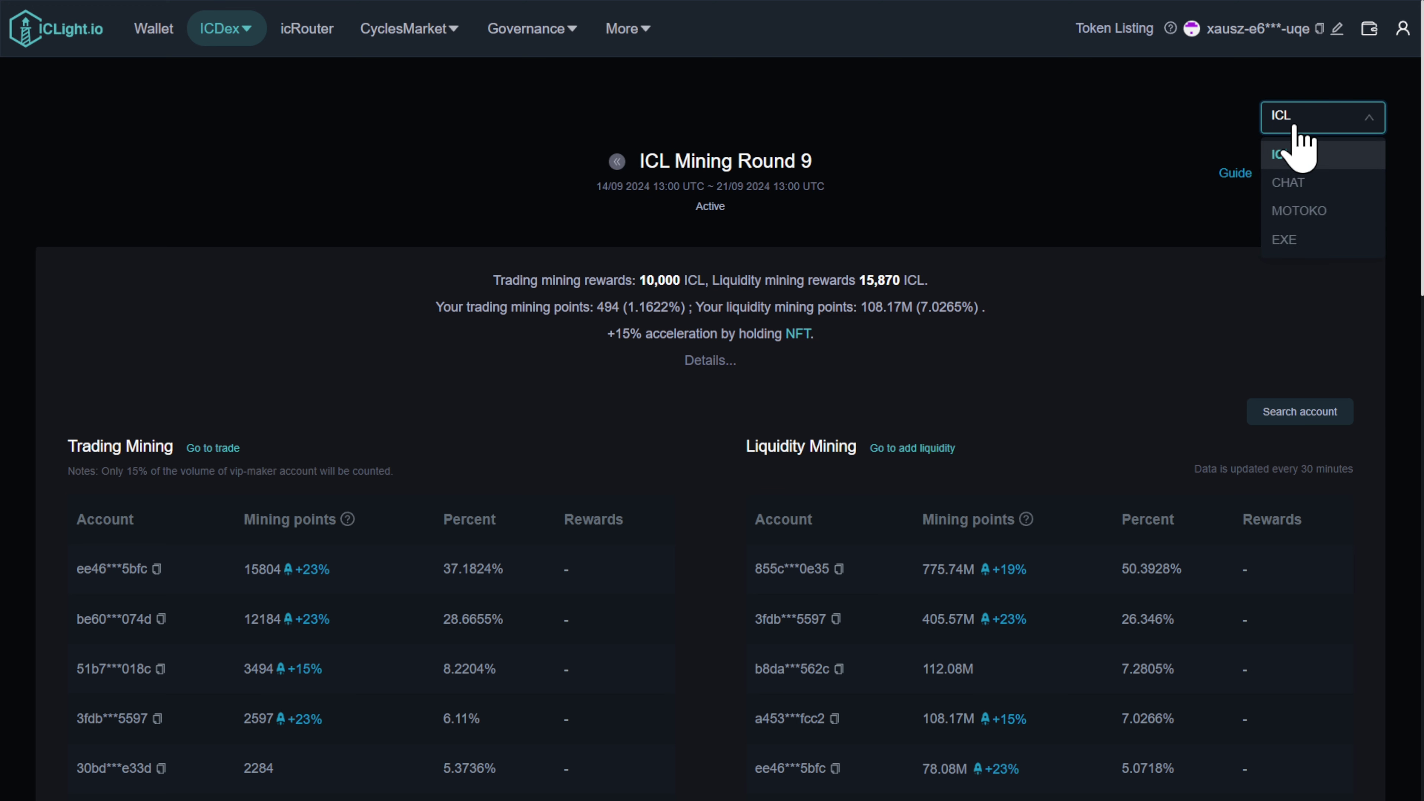
left_click(1294, 125)
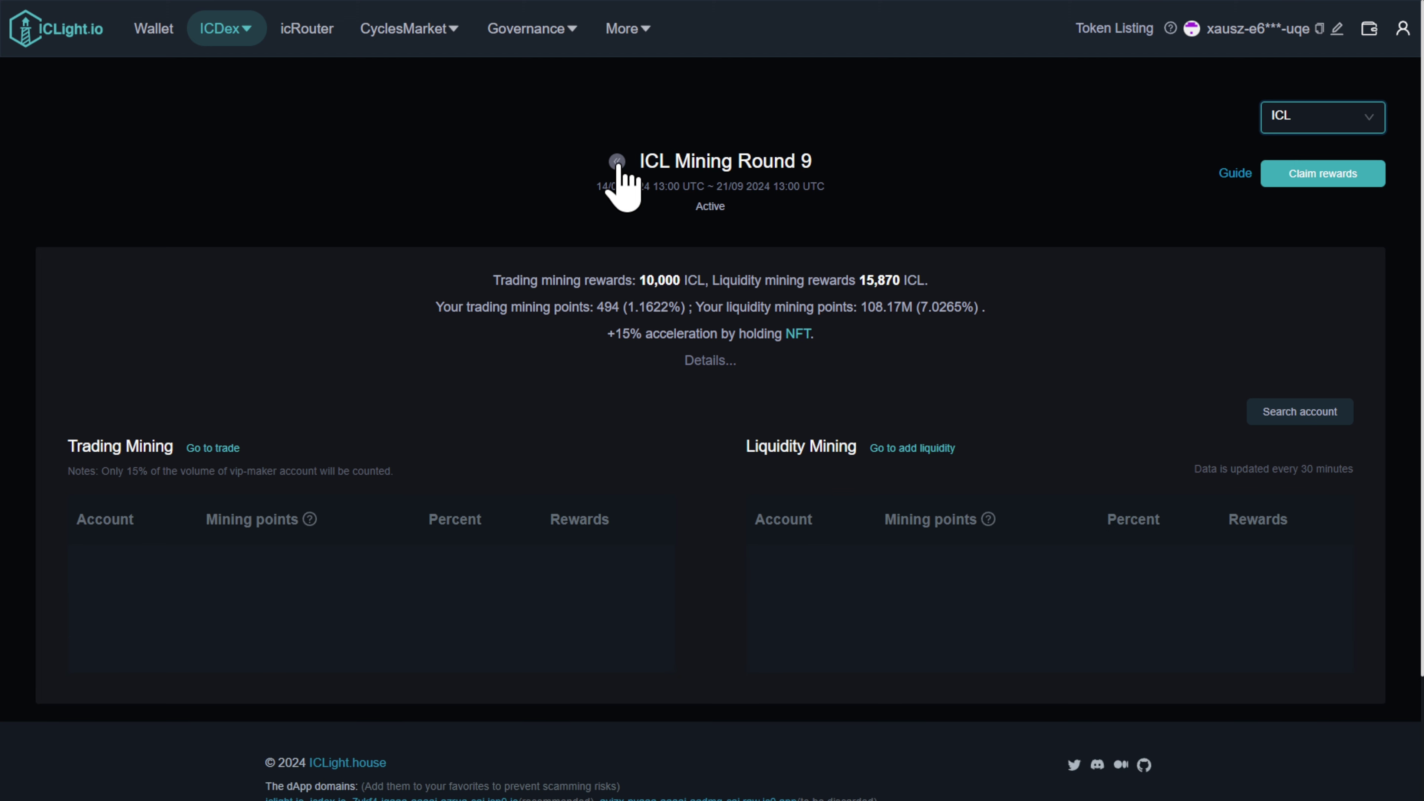
left_click(617, 161)
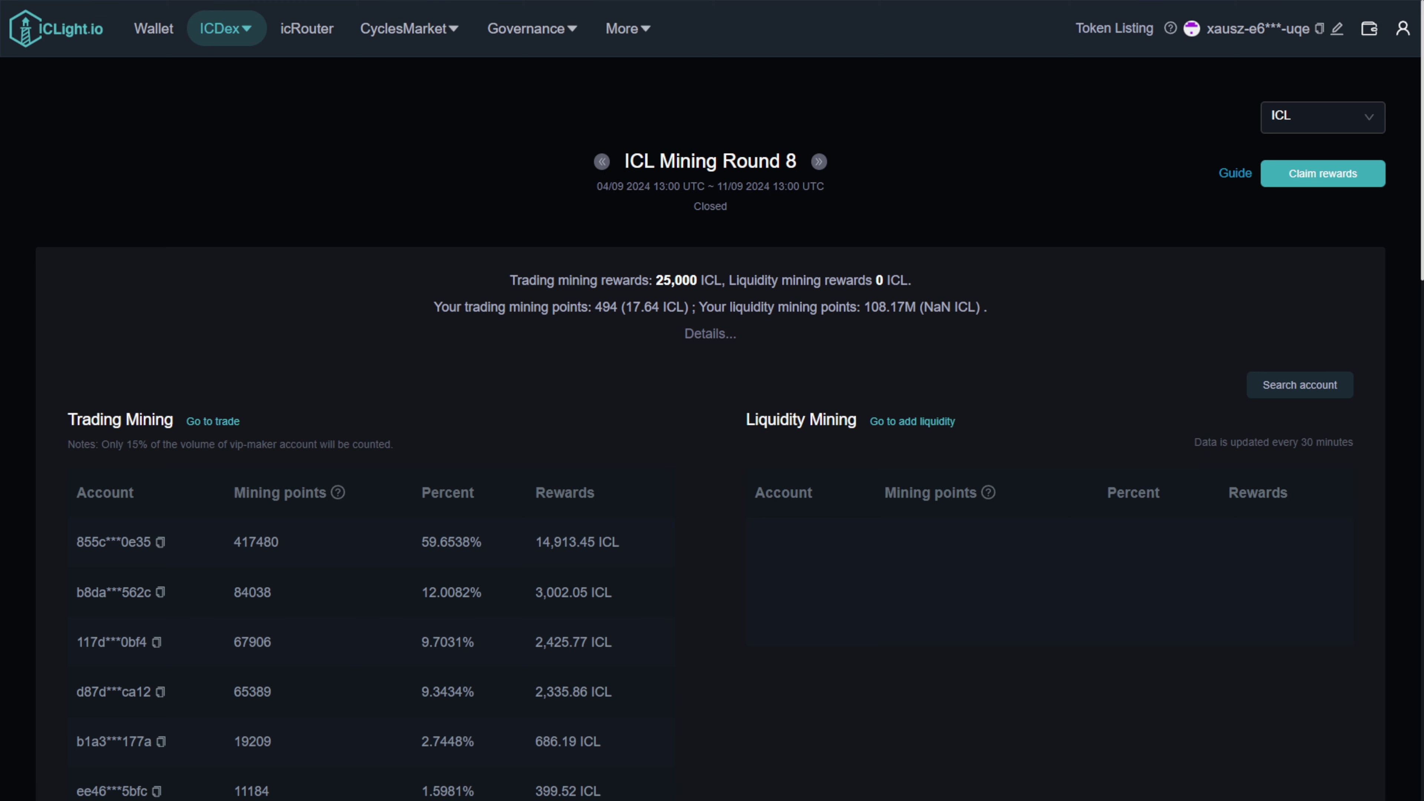
left_click(818, 163)
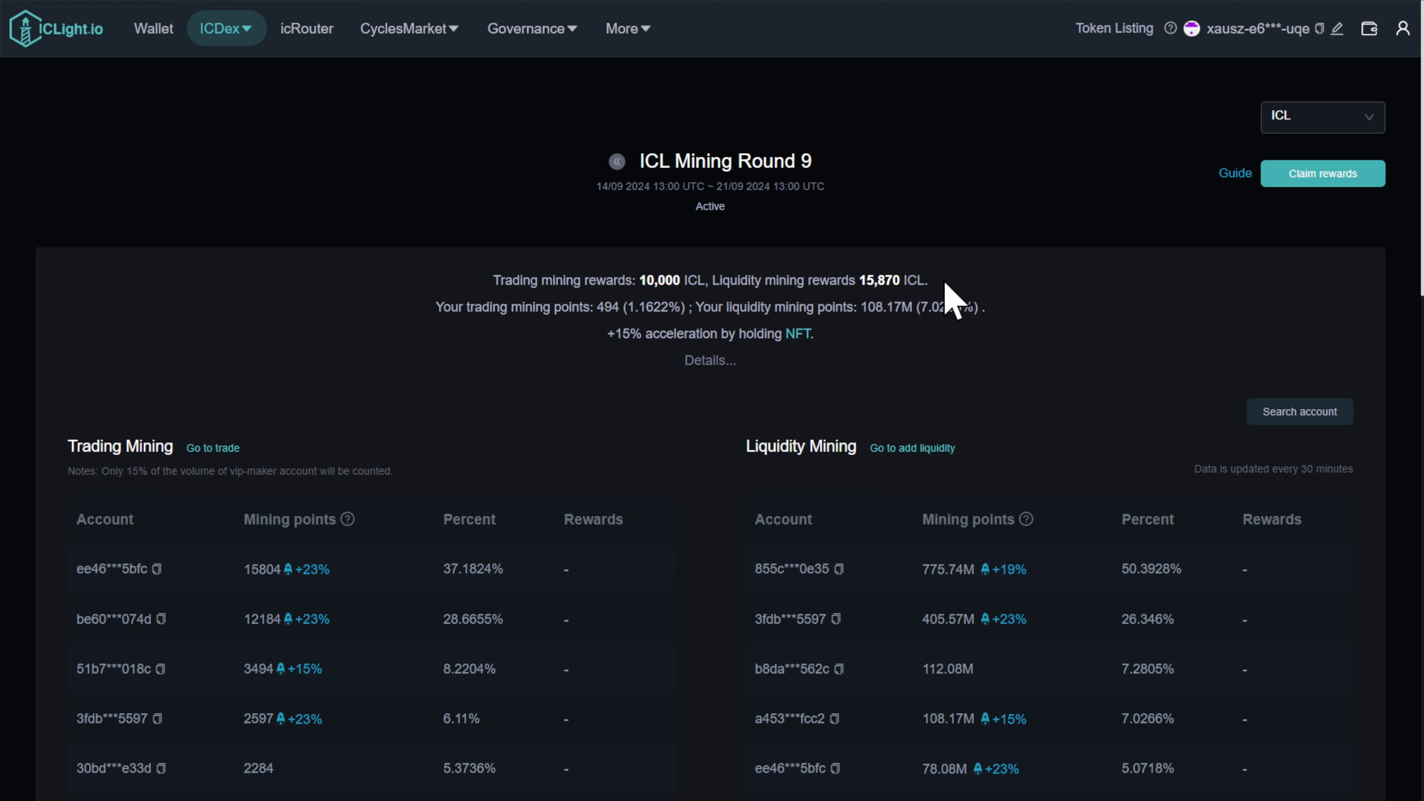
Step: Switch the mining token to EXE and examine the round's liquidity mining rewards and the account's liquidity mining points
left_click(1287, 119)
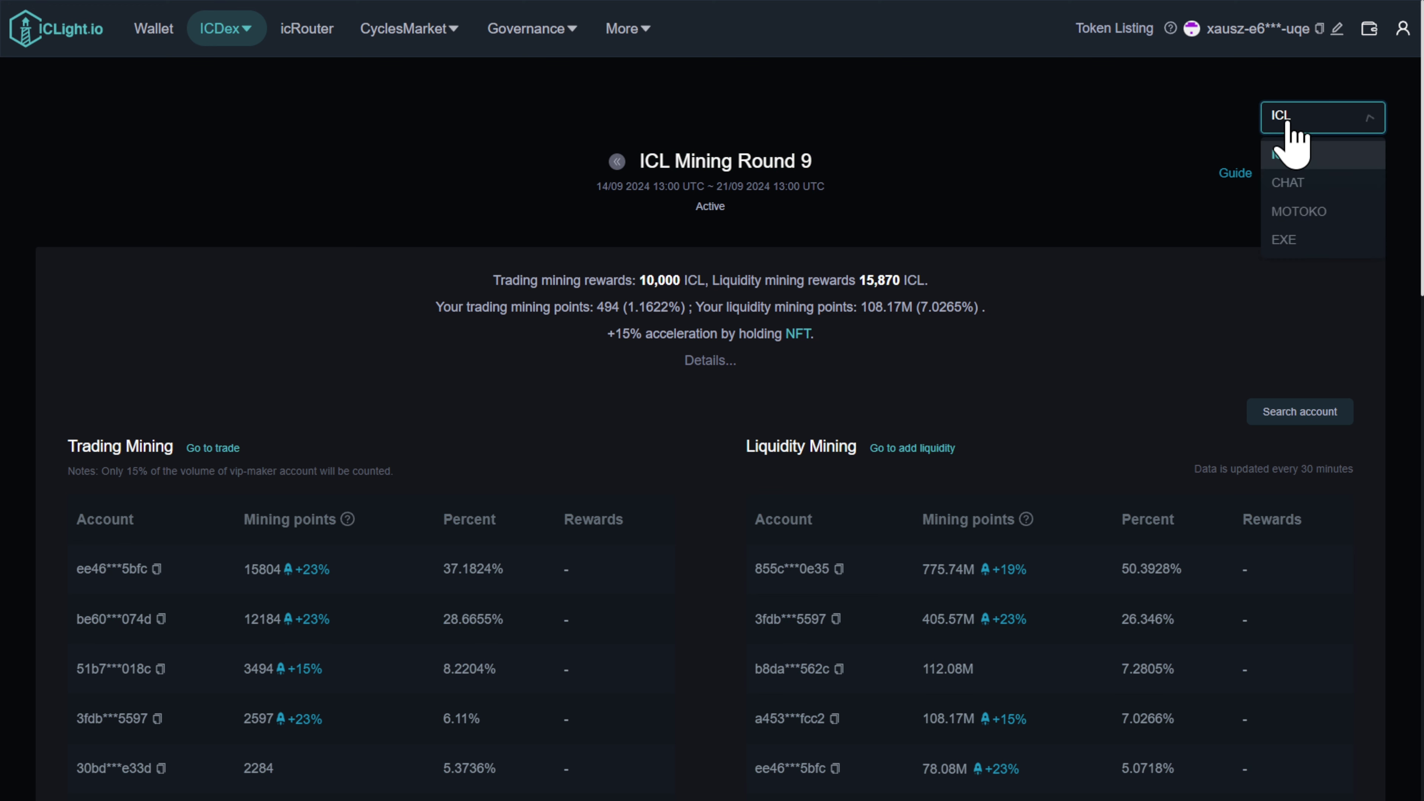
left_click(935, 286)
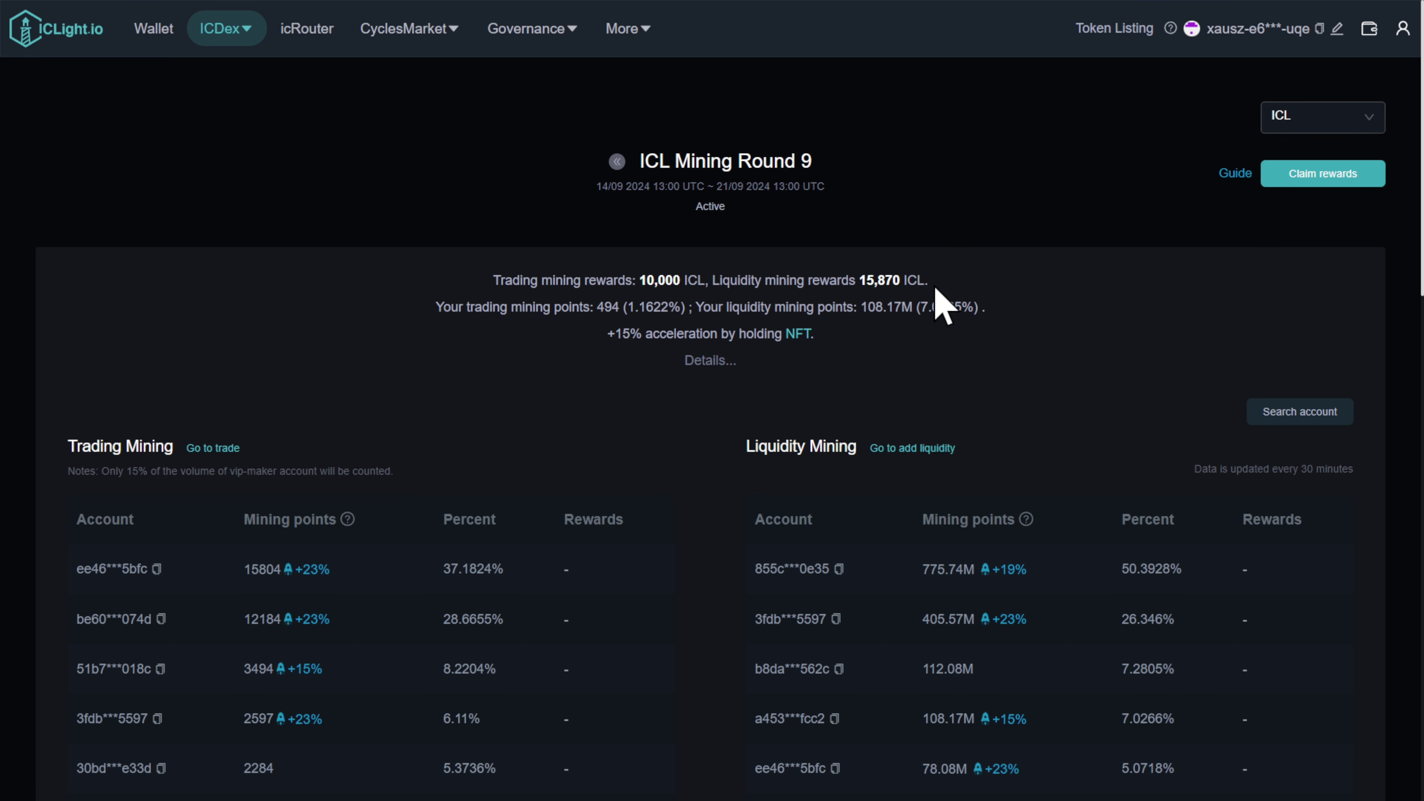
left_click(1280, 128)
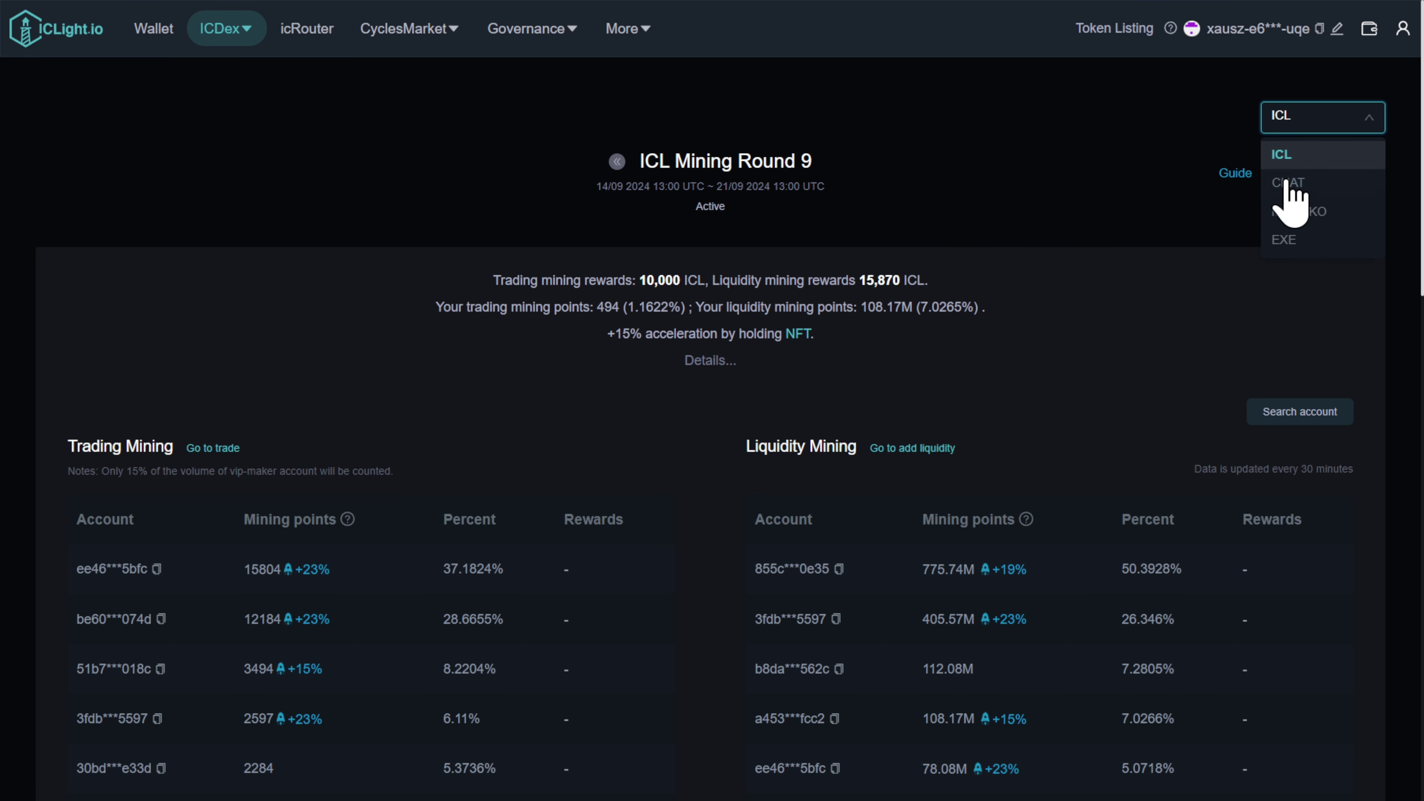
left_click(1284, 239)
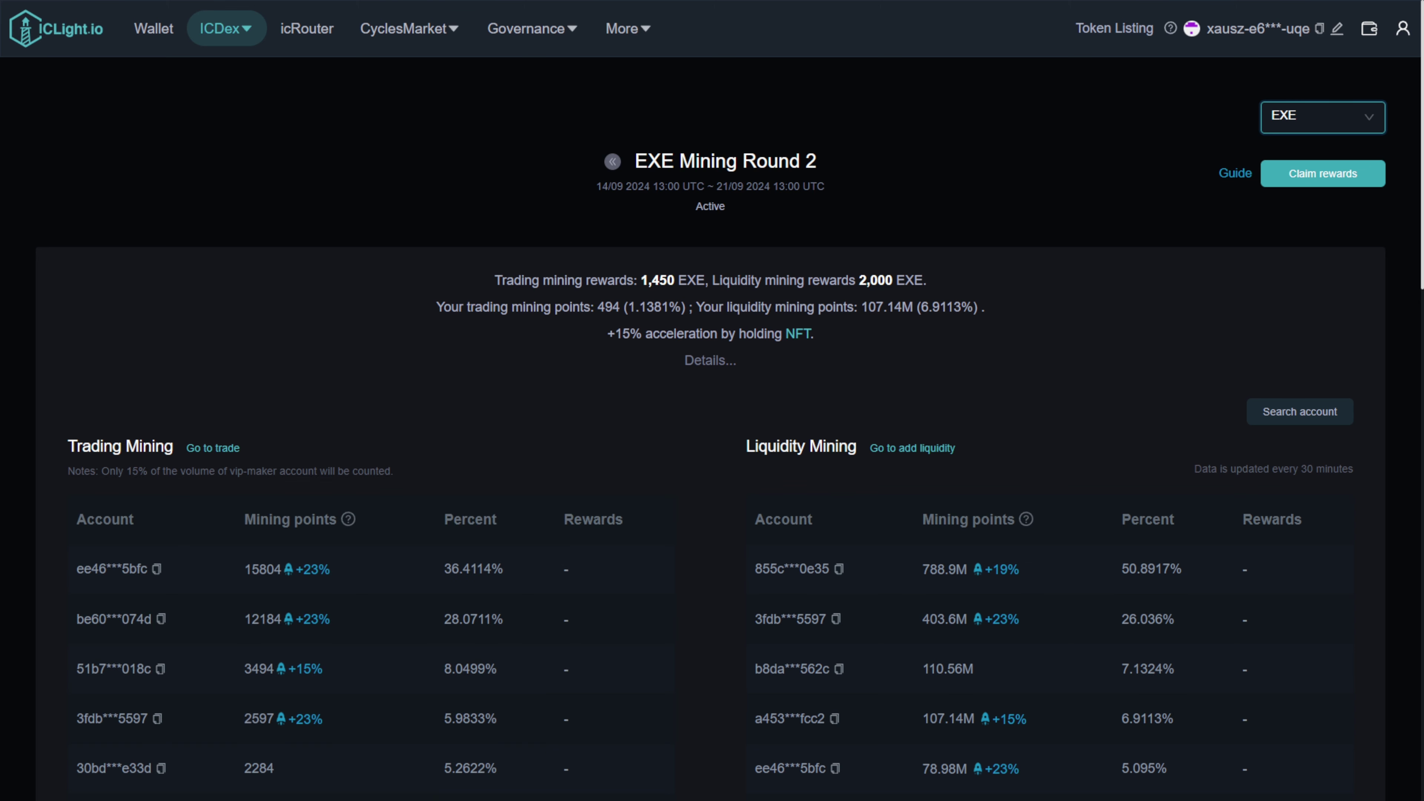
left_click_drag(945, 288, 711, 280)
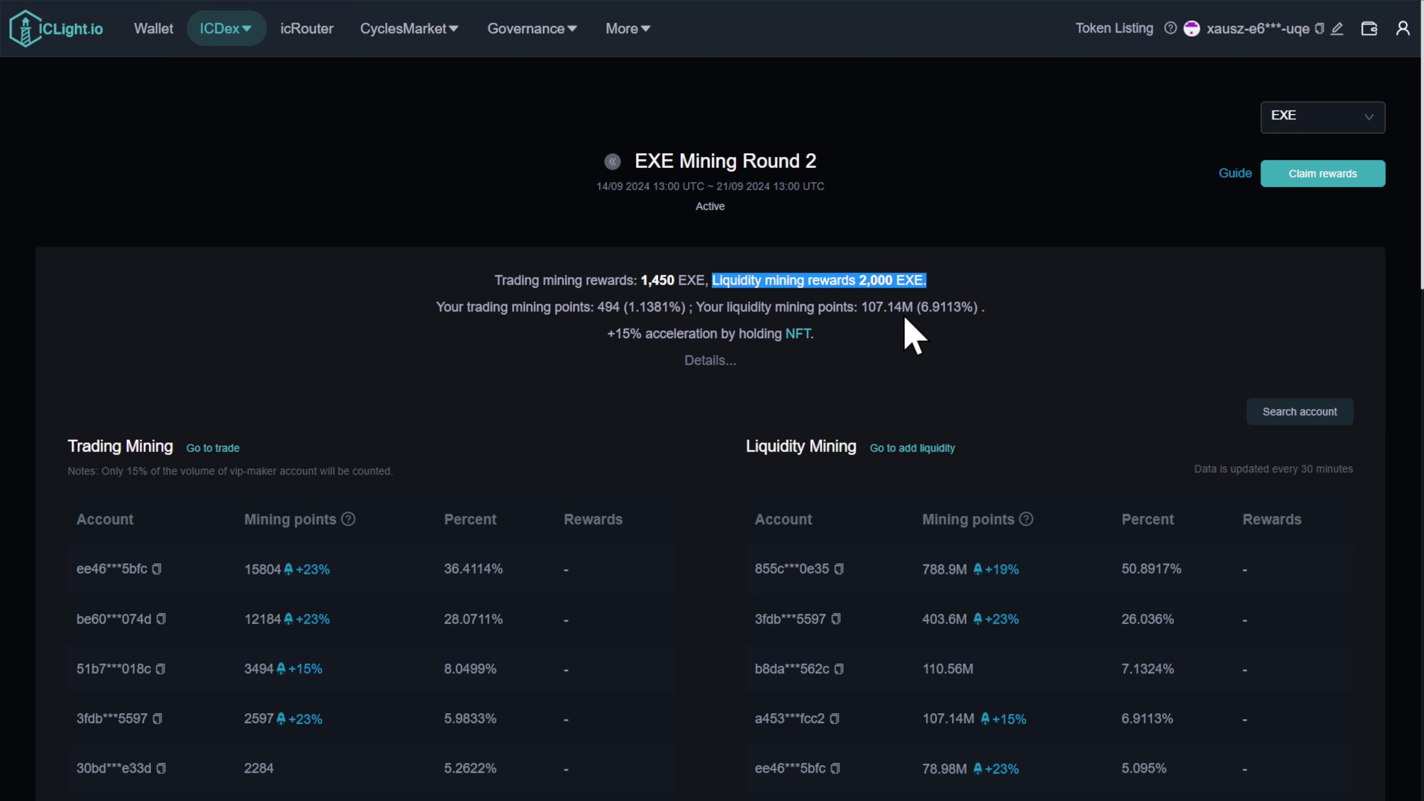
left_click_drag(697, 307, 975, 307)
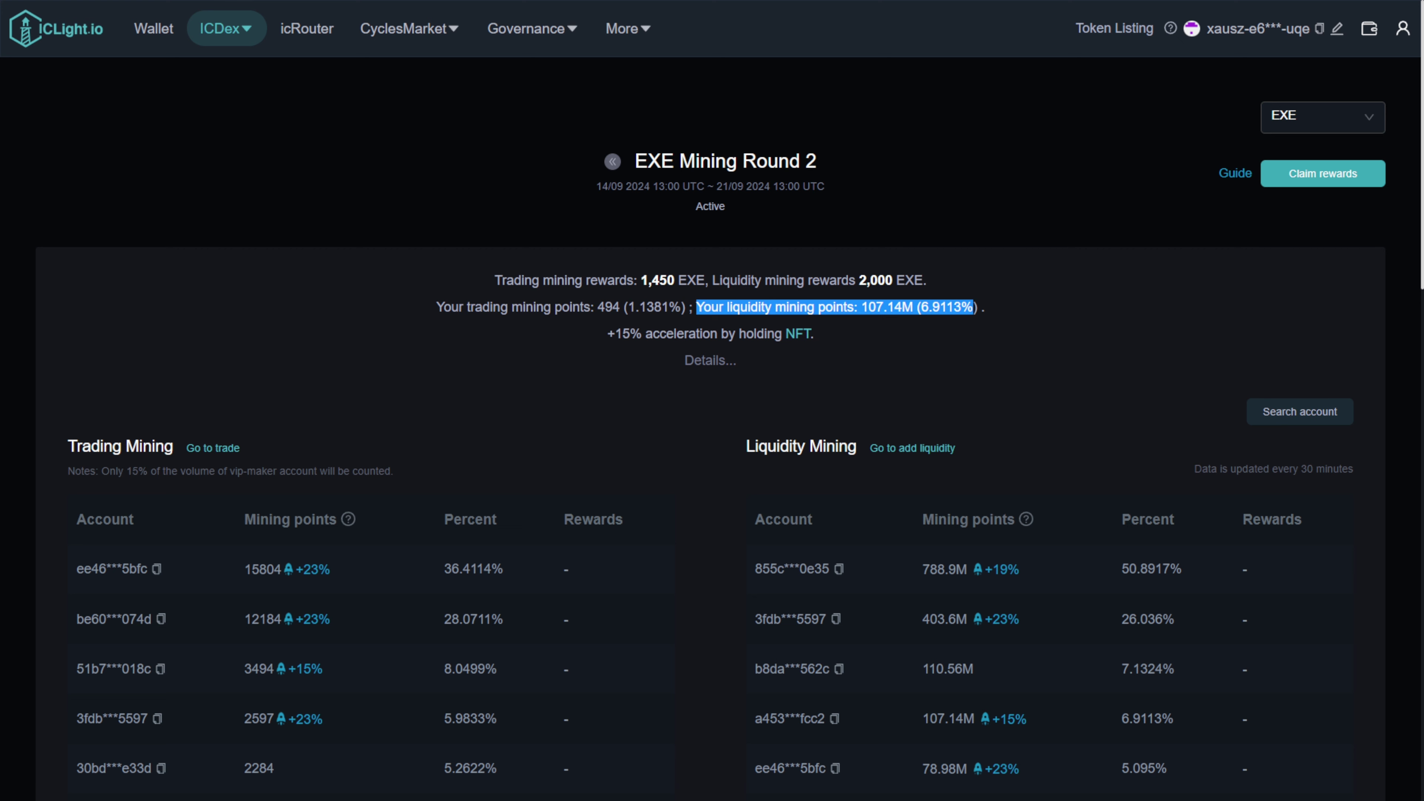
left_click(1009, 310)
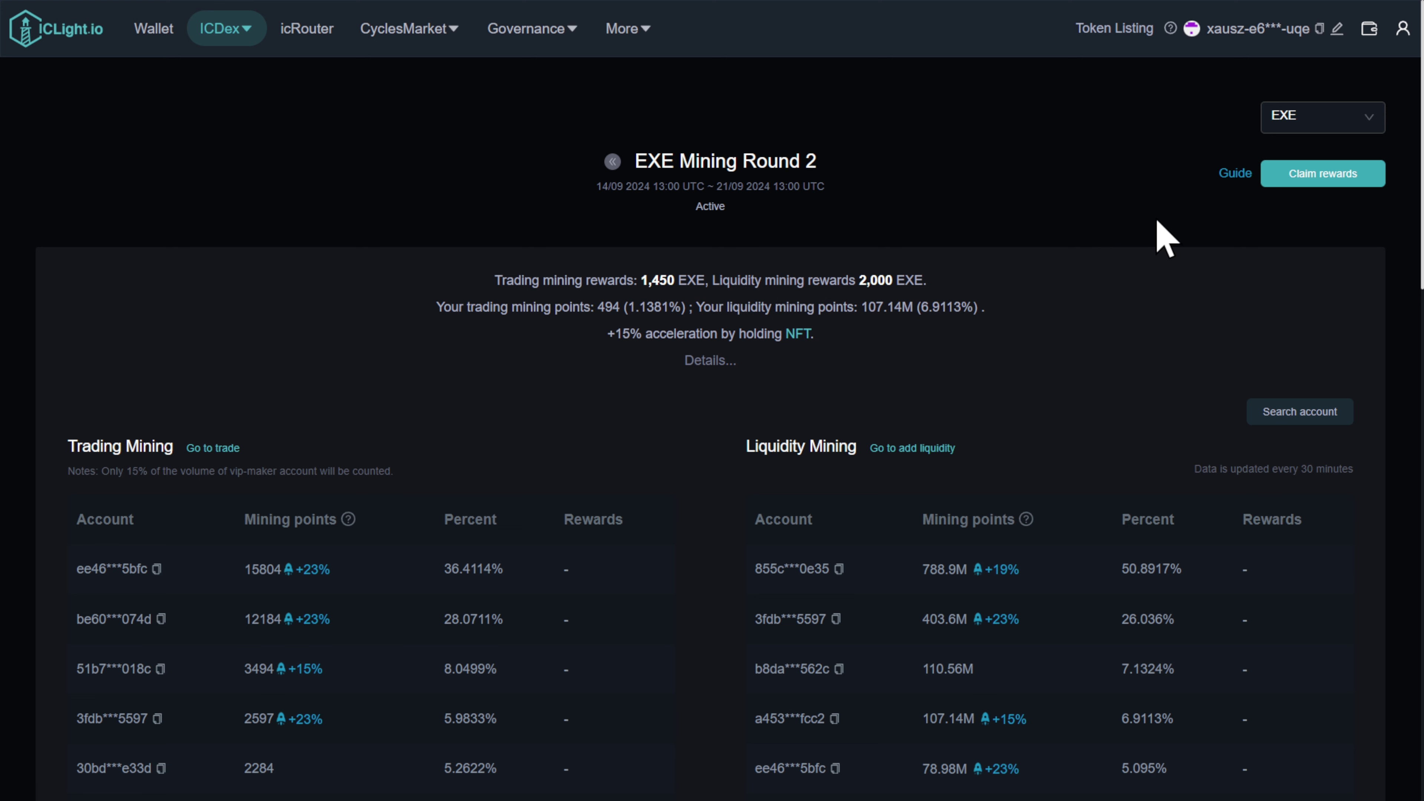
Step: Switch the mining token back to ICL and examine the liquidity mining rewards of the active round
left_click(1283, 129)
left_click(1284, 153)
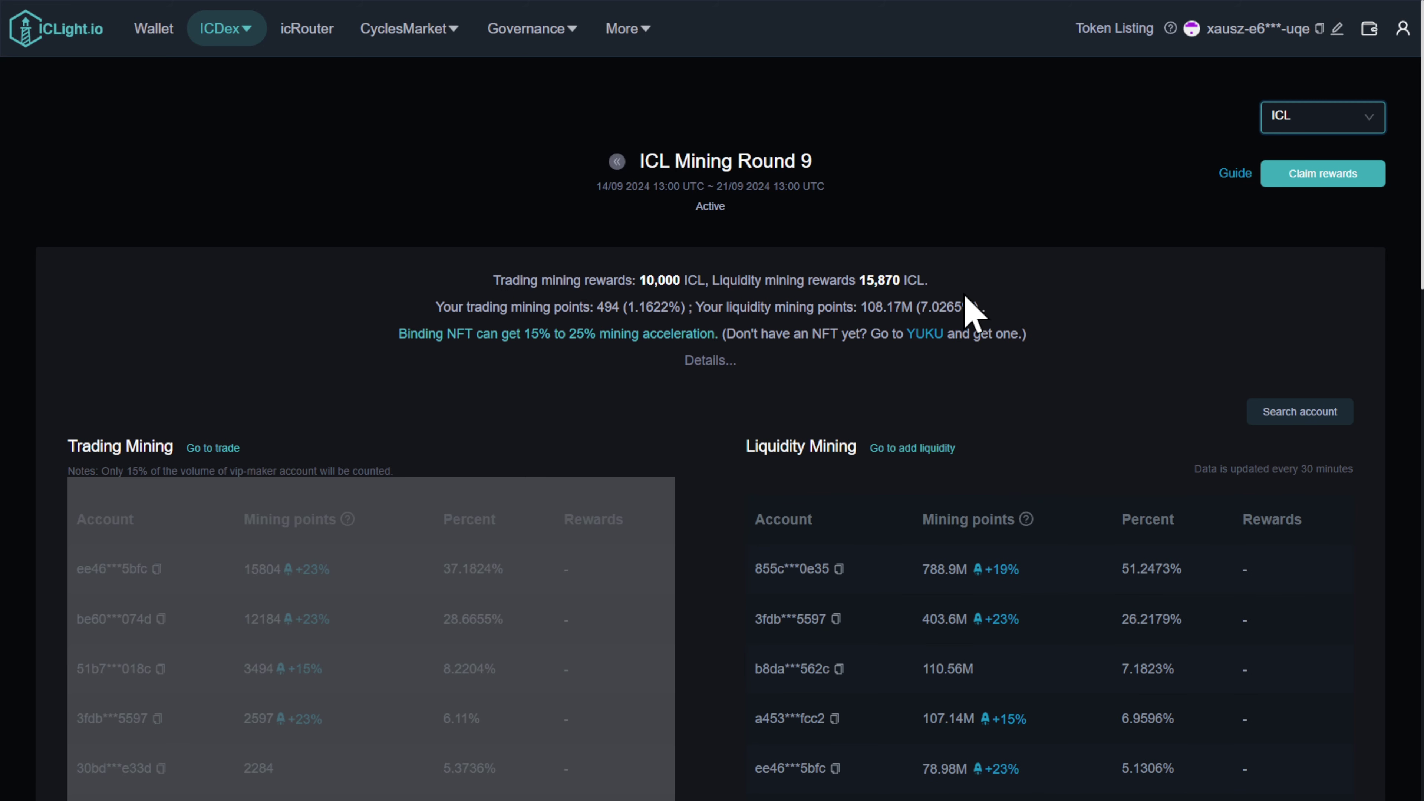
left_click_drag(931, 281, 712, 280)
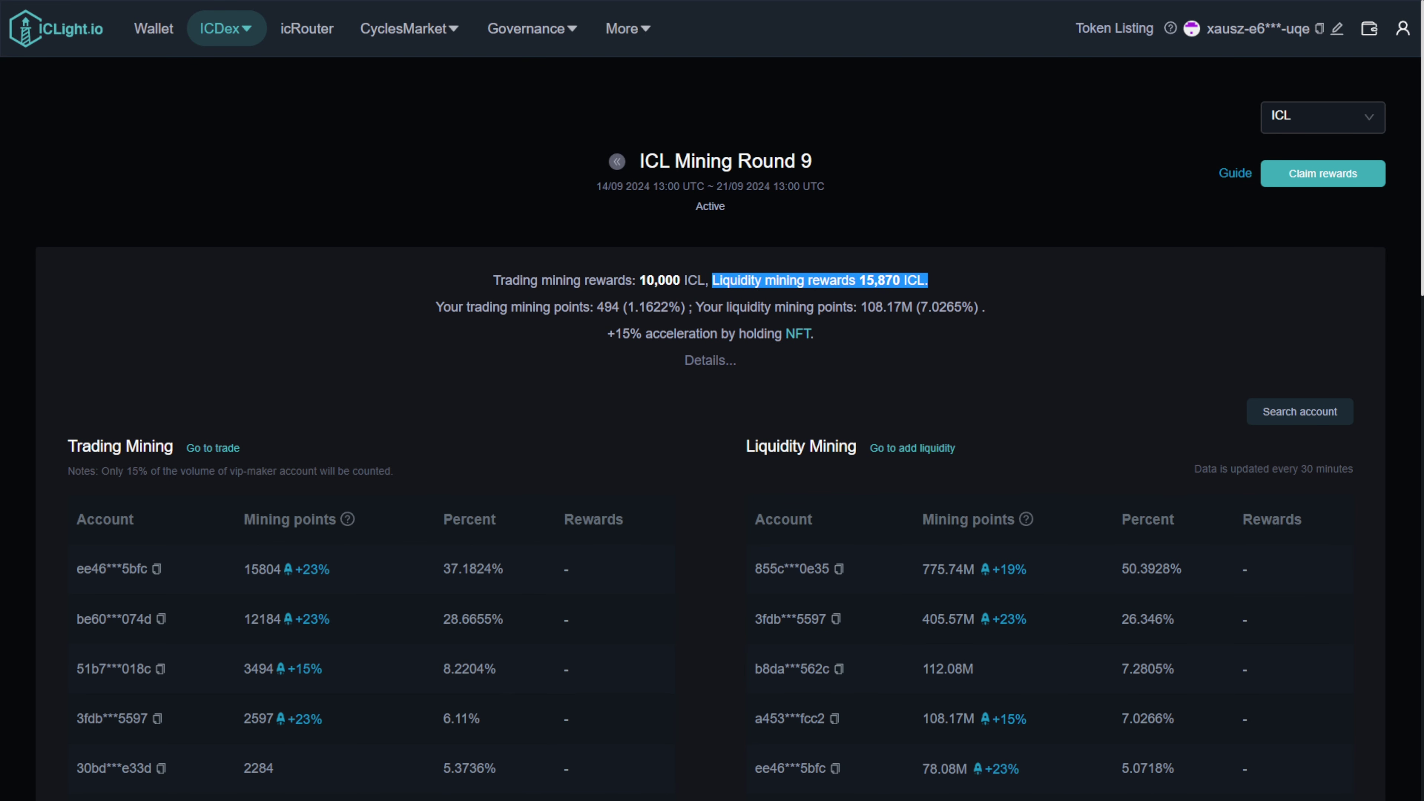
left_click(1005, 284)
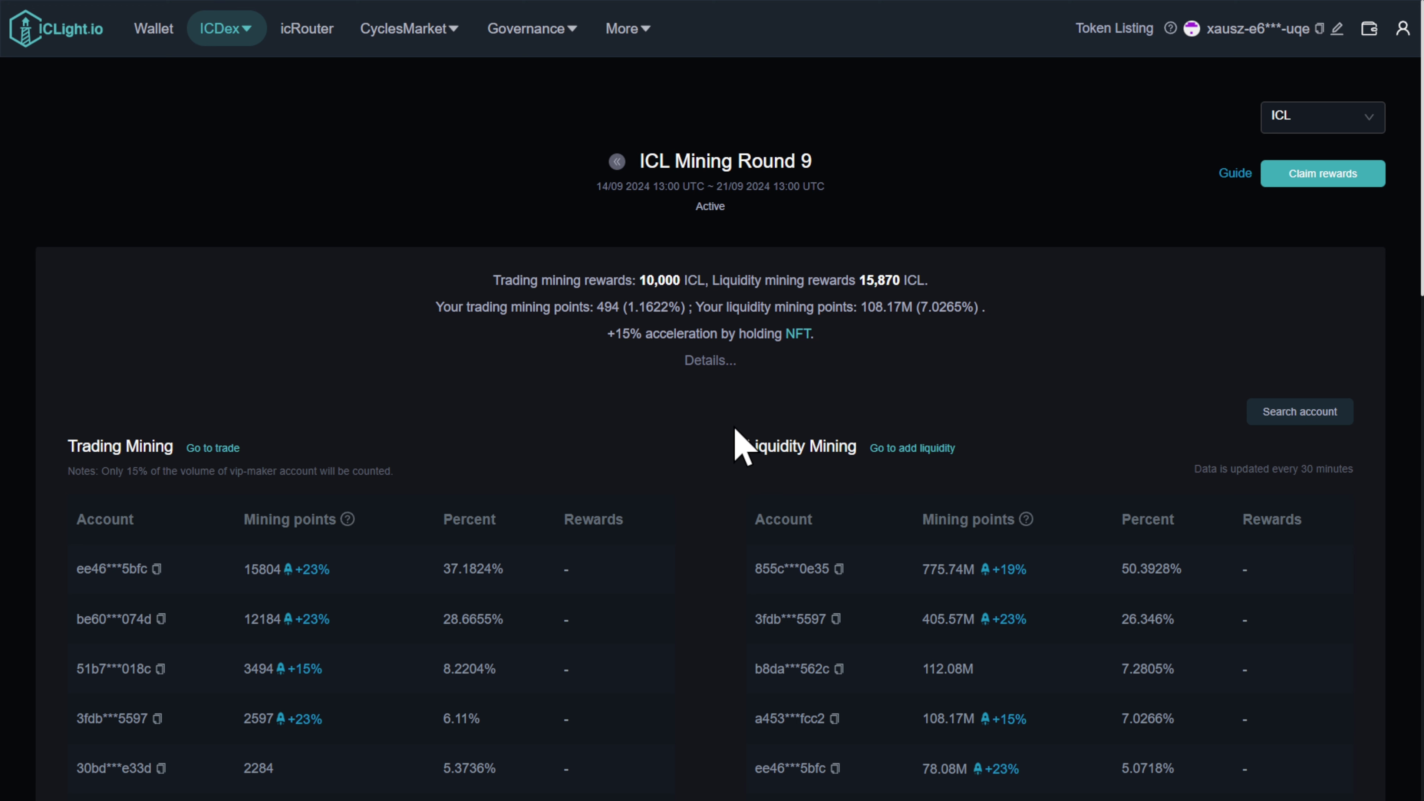
mouse_move(235, 41)
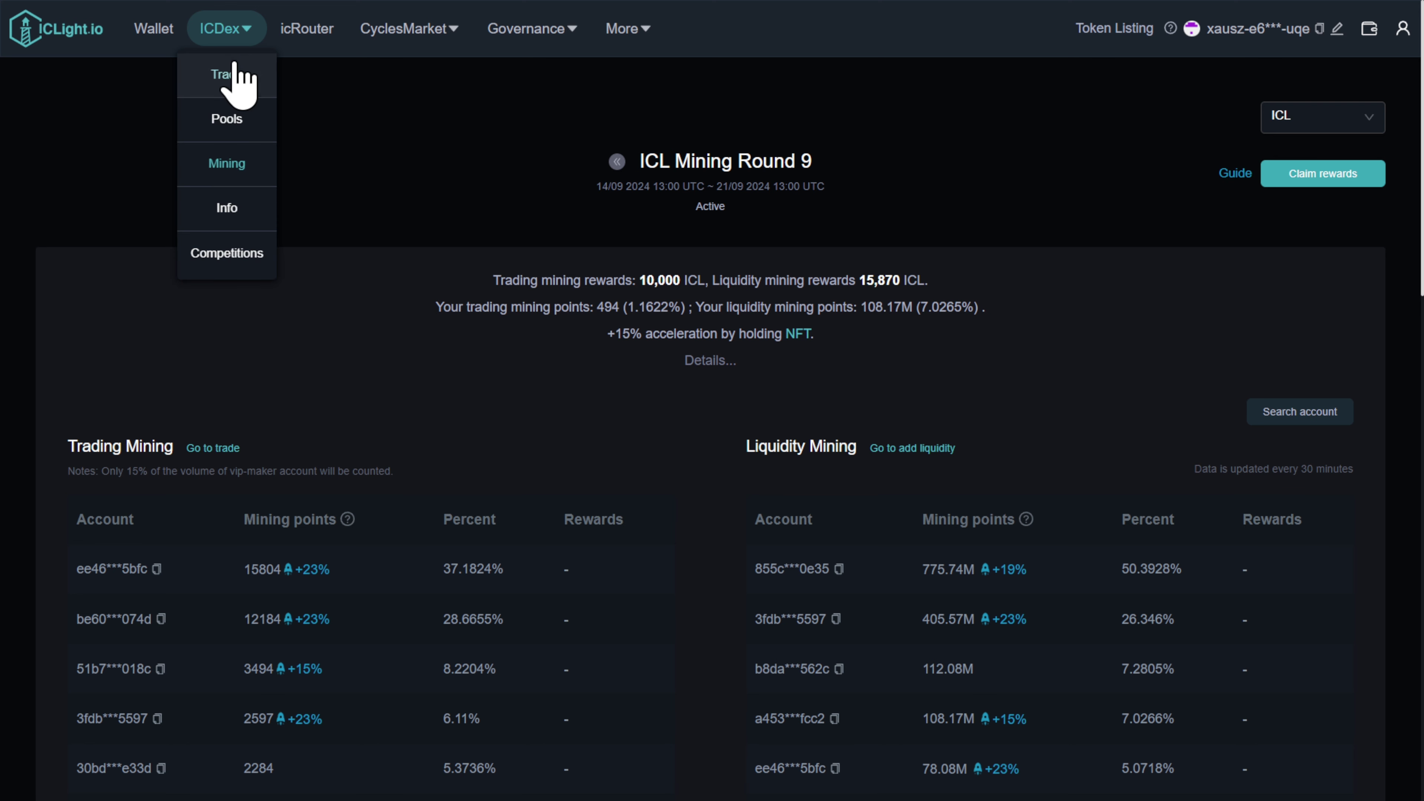